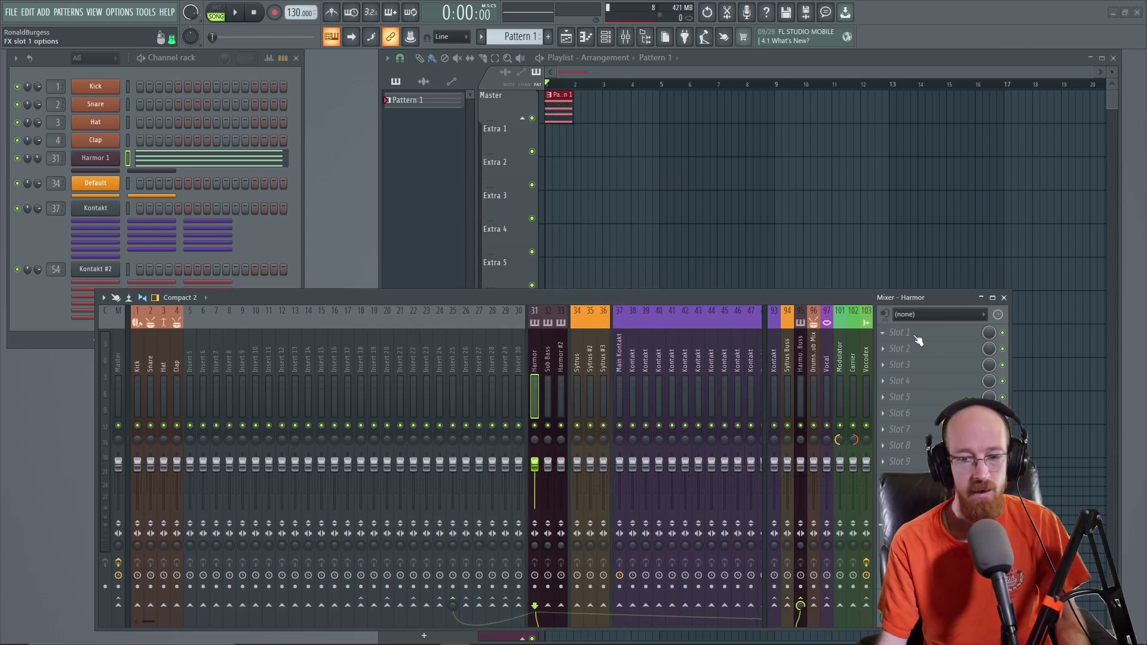
- Open the Harmor 1 notes, play the chord pattern, and close the notes editor
click(240, 163)
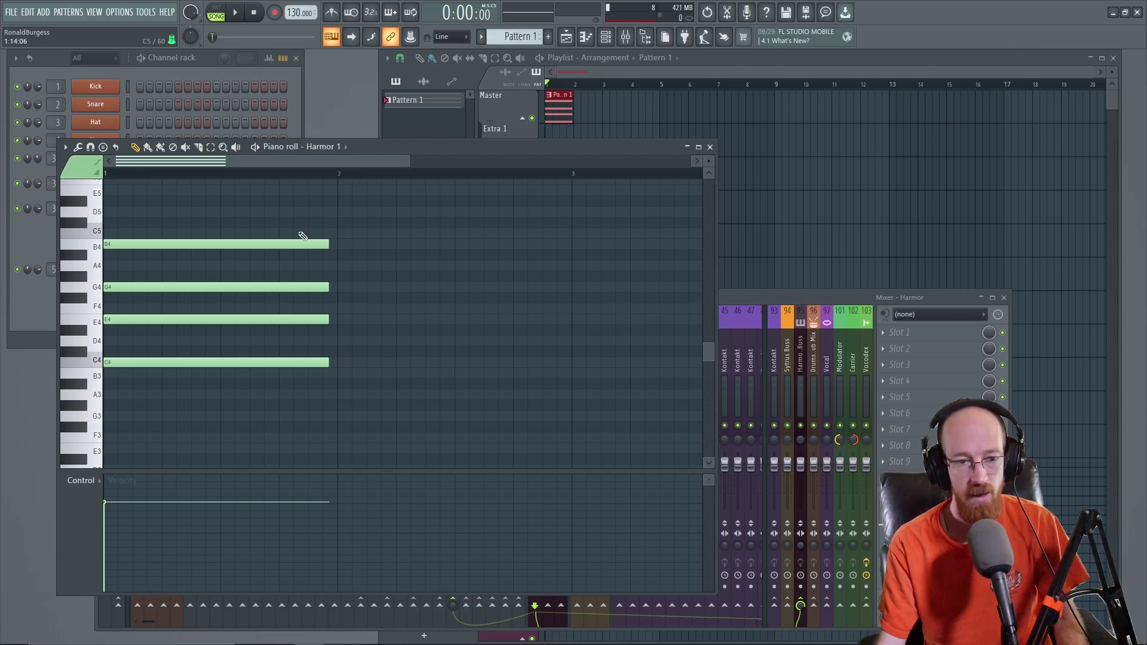
key(space)
key(space)
click(709, 147)
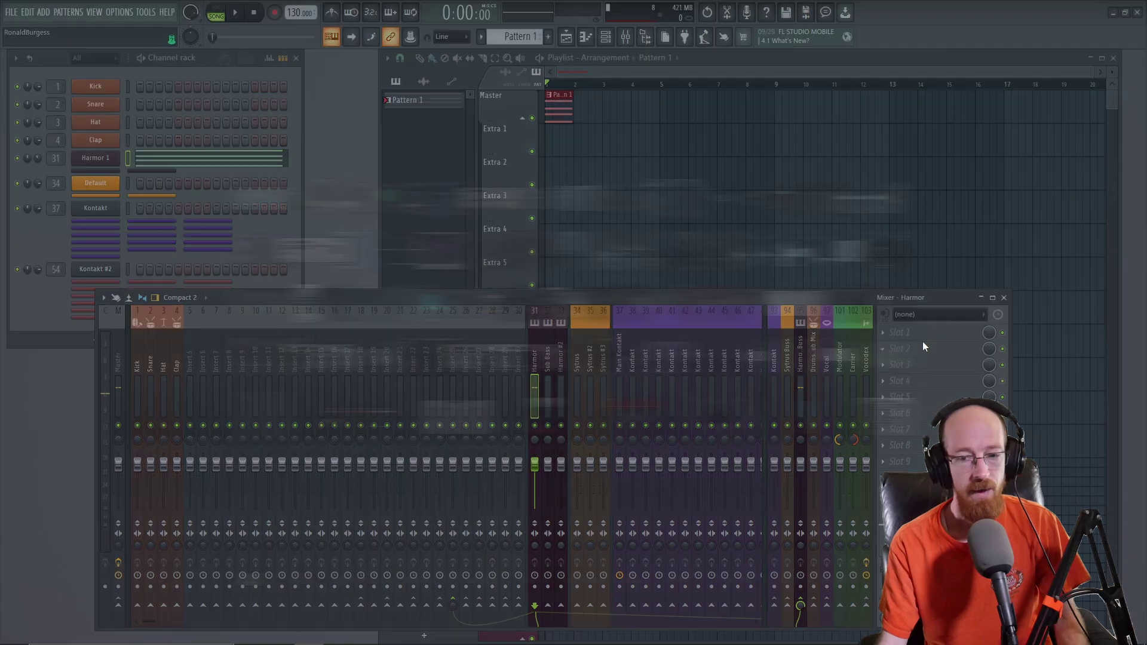
- Load Godfazer via 'god' into the Harmor track's first FX slot and reposition its window
click(922, 342)
text(god)
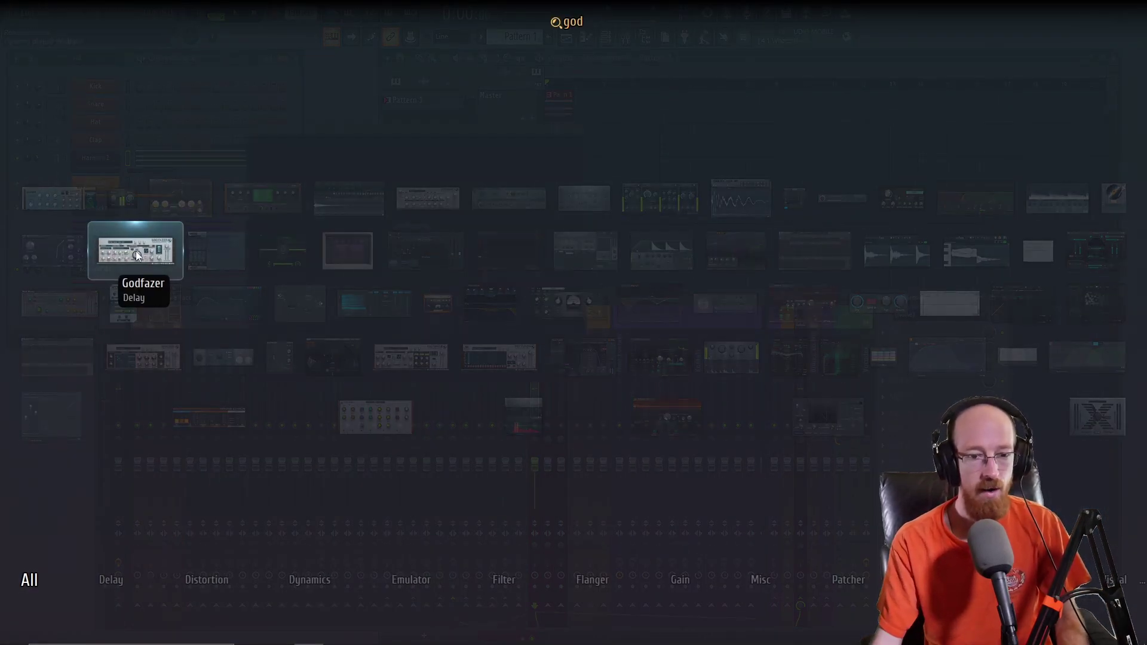
click(136, 252)
drag(445, 139, 487, 69)
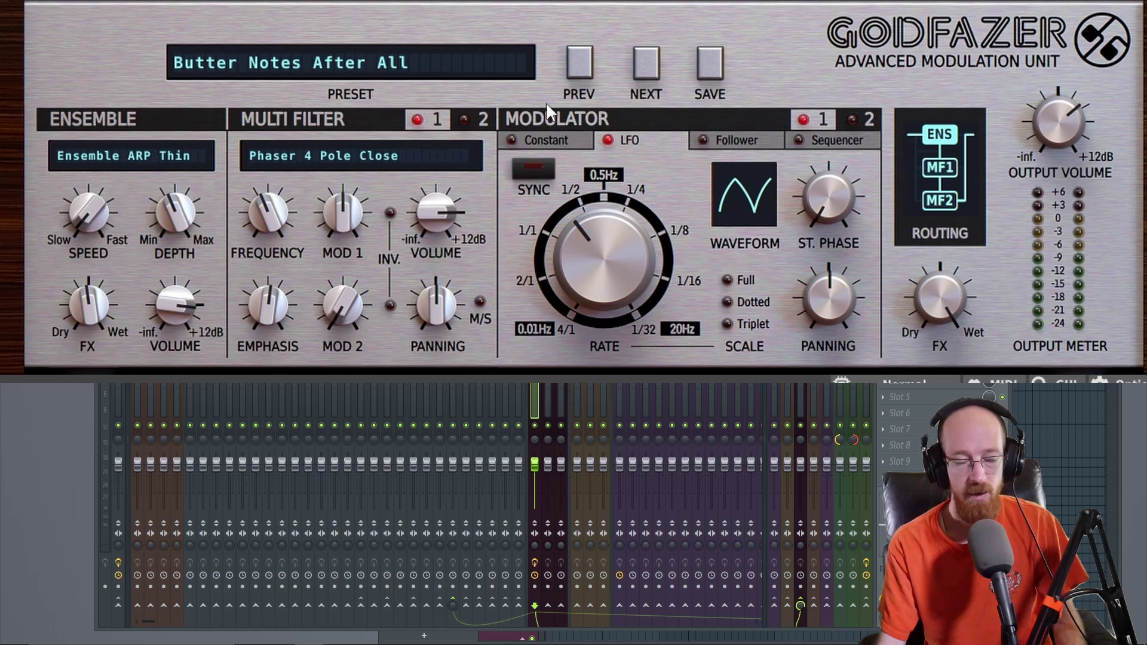
click(348, 157)
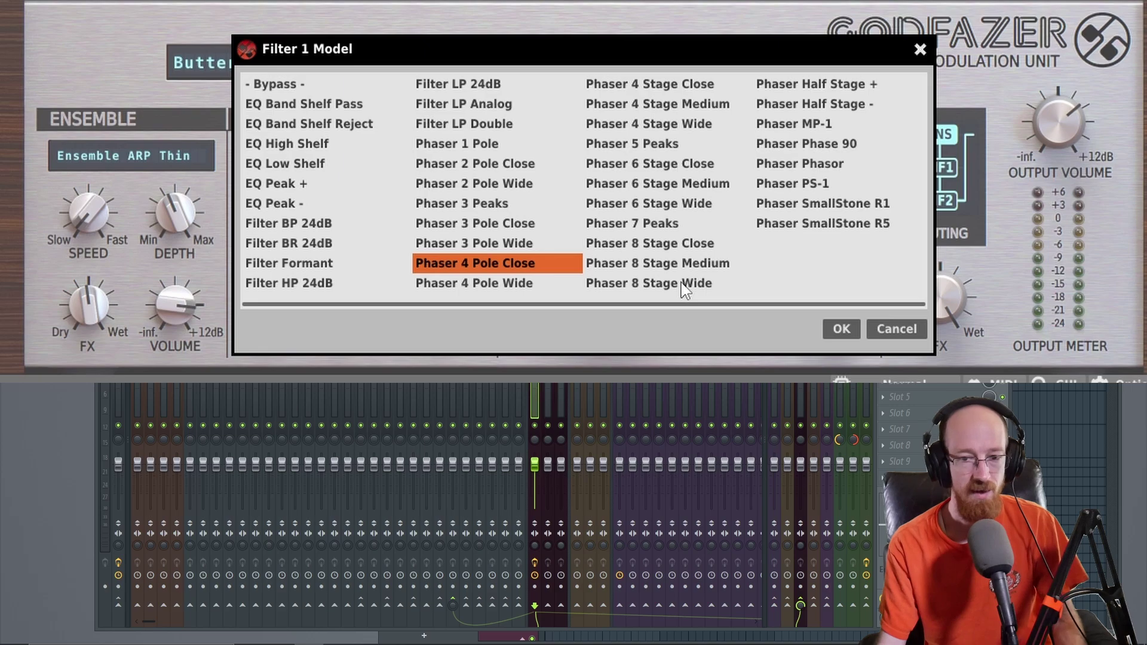
click(833, 327)
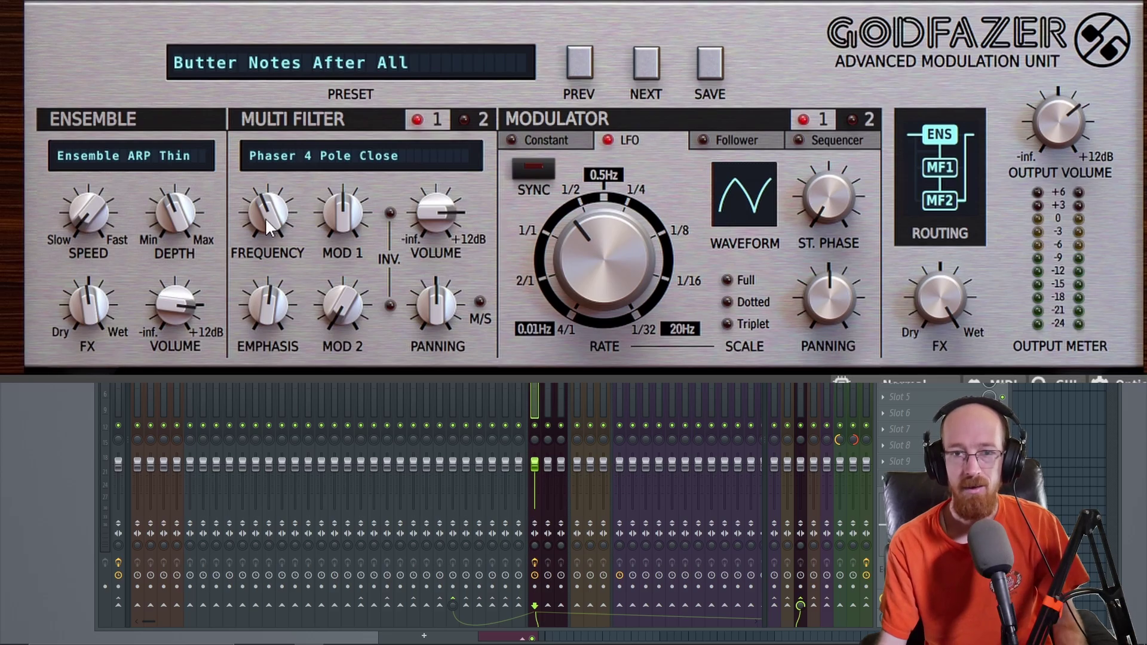
click(321, 160)
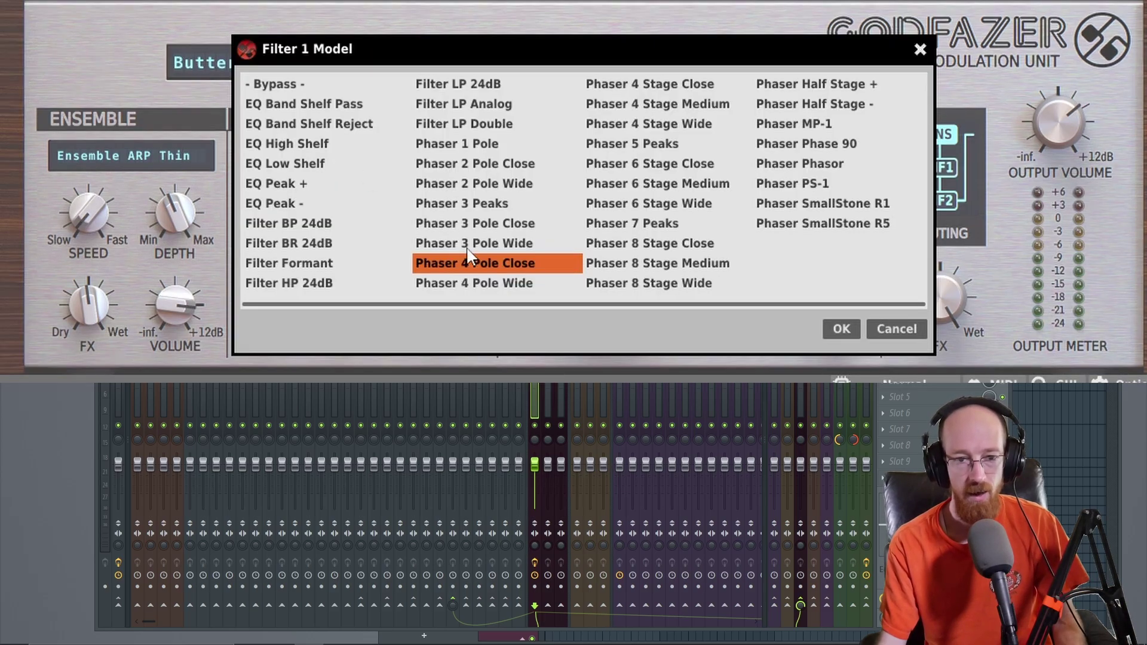
click(836, 337)
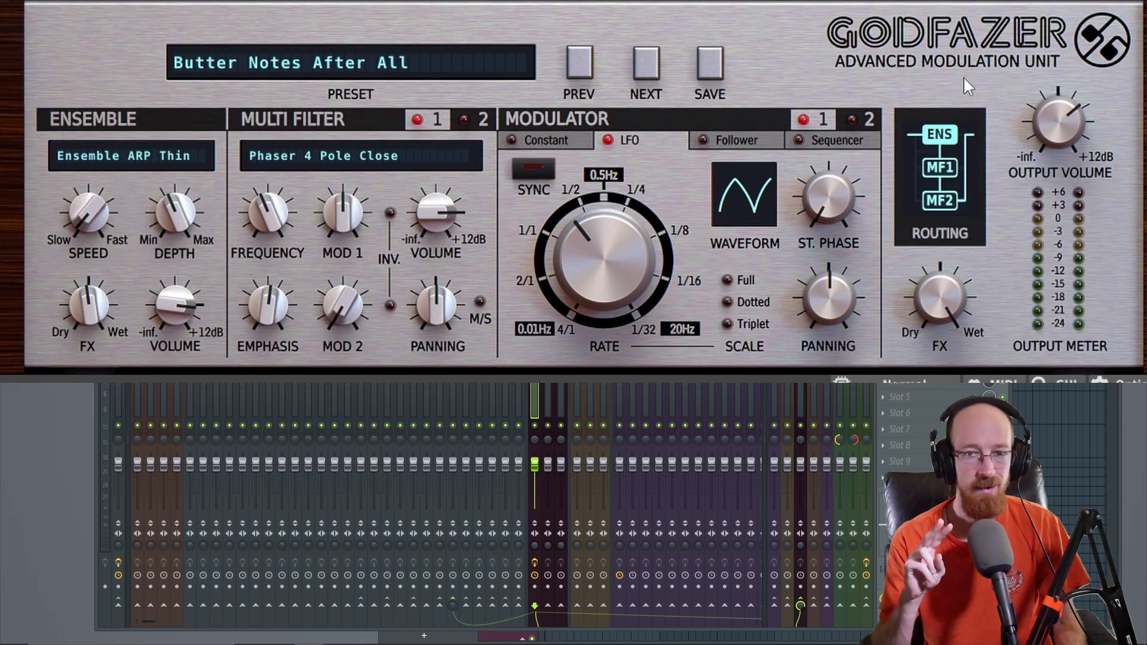
click(134, 160)
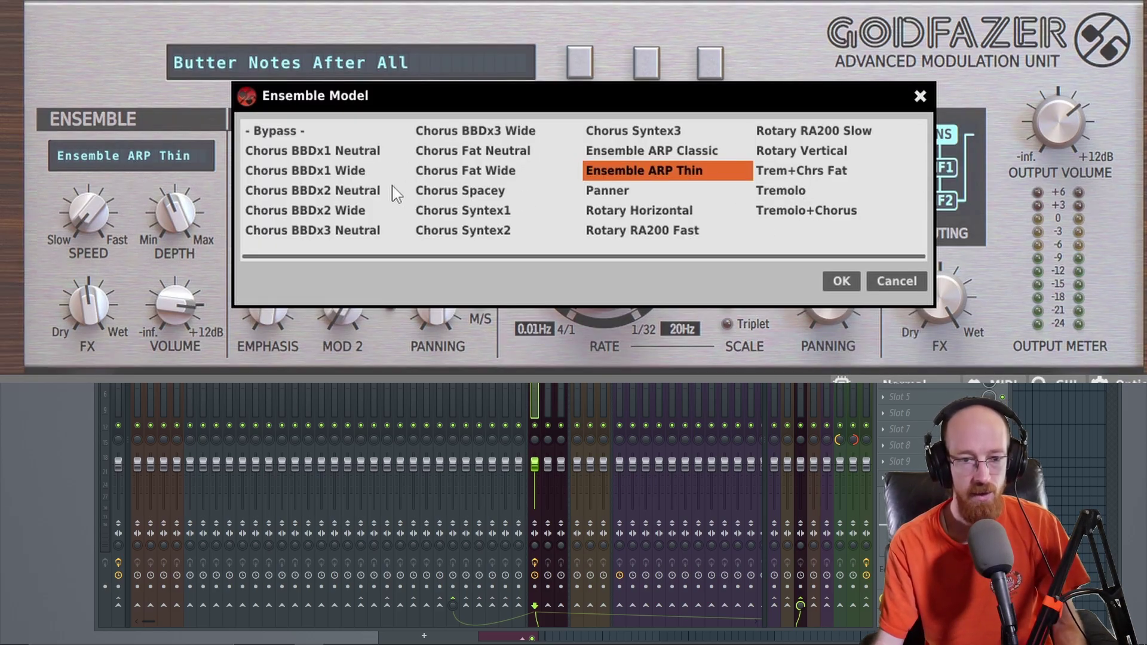
click(841, 282)
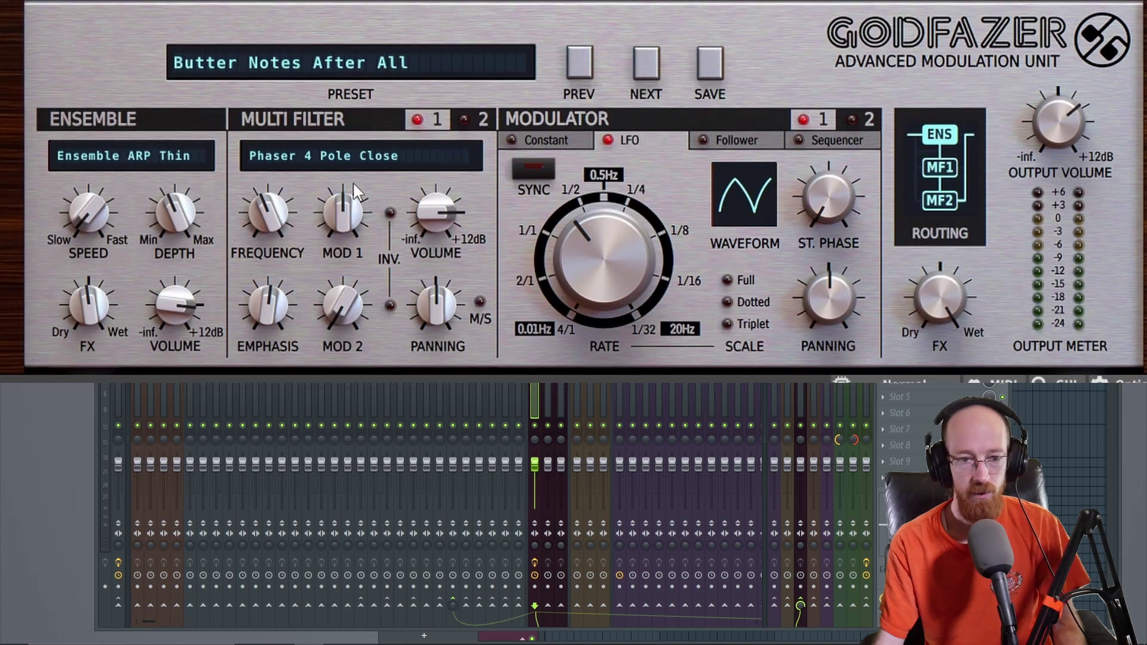
click(396, 158)
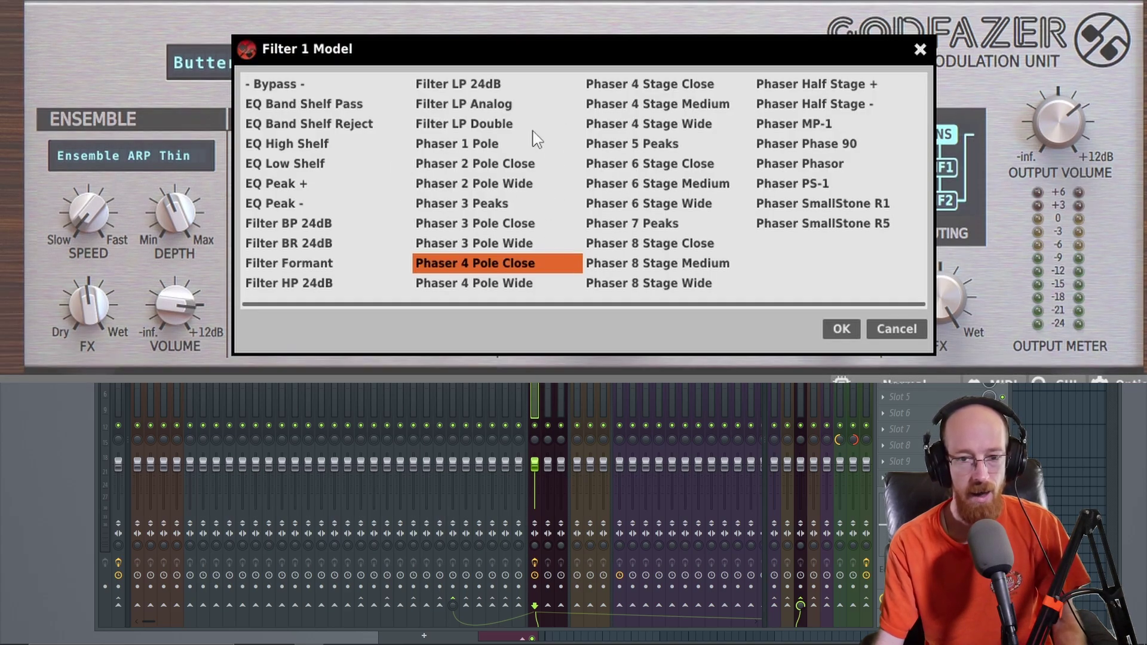
click(844, 327)
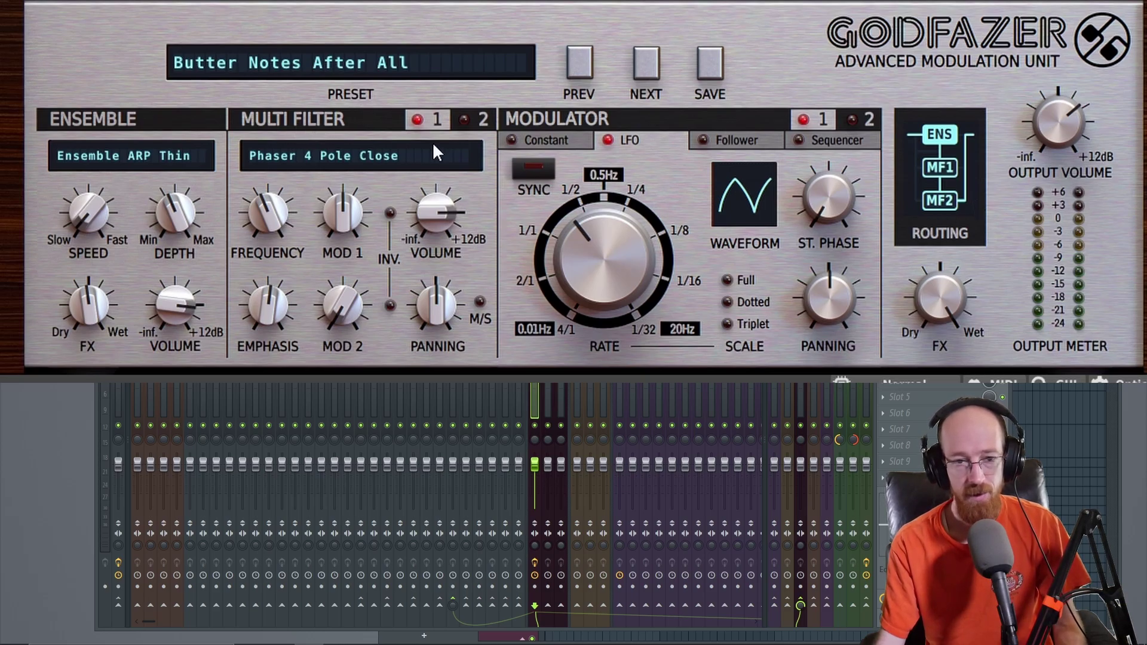
click(478, 123)
click(425, 120)
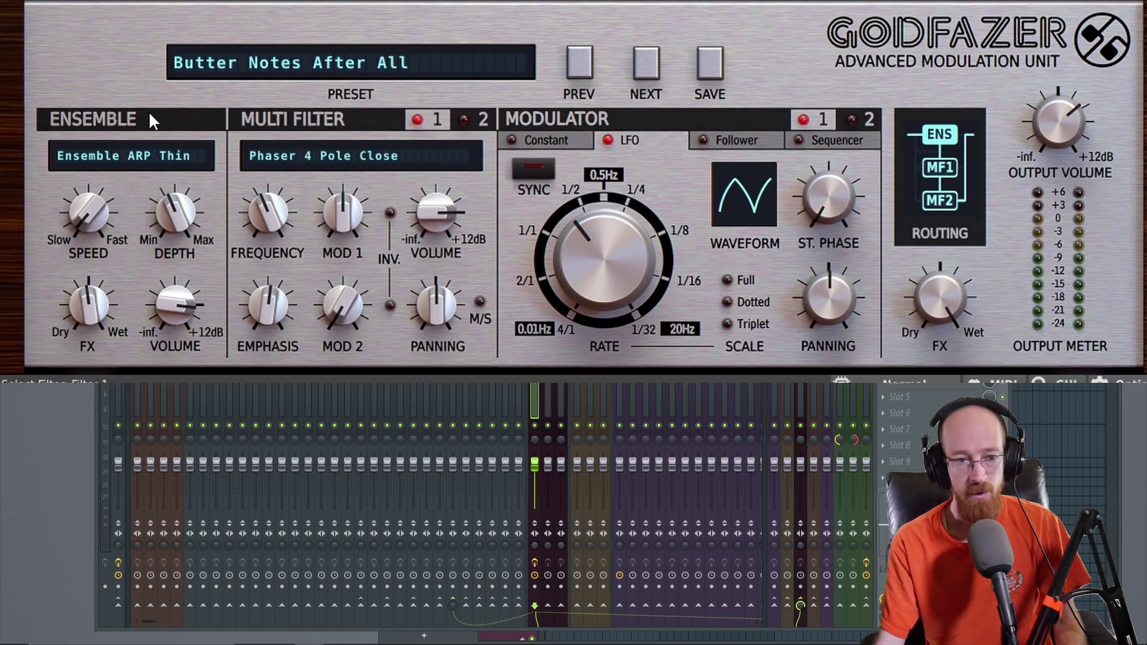
drag(421, 194, 421, 239)
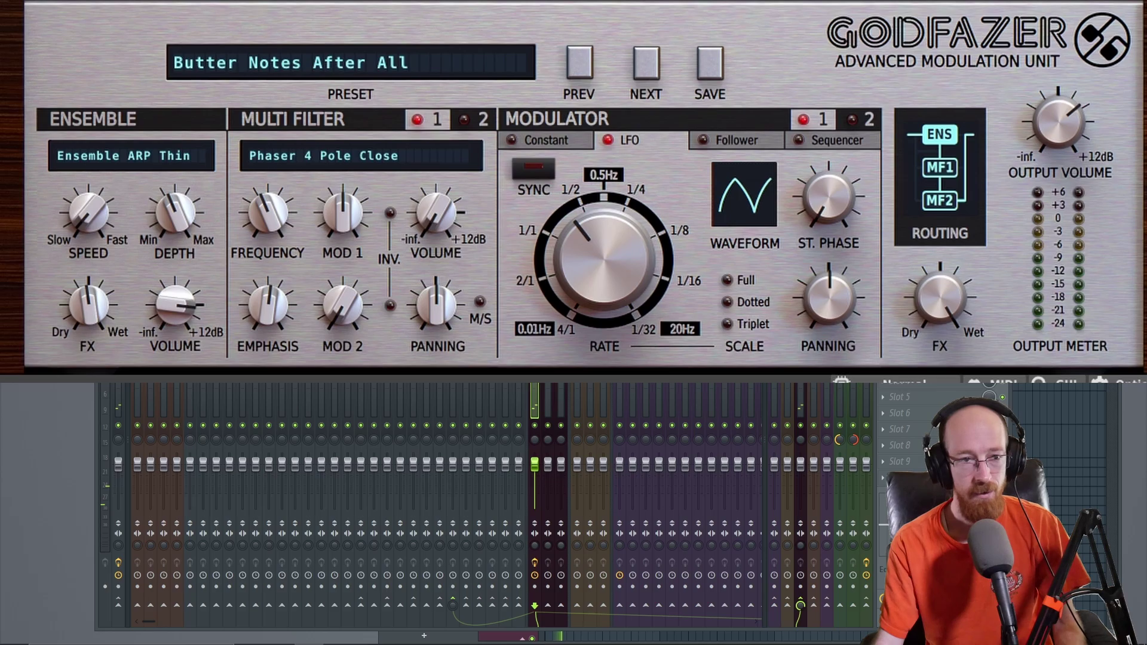
drag(436, 212, 446, 35)
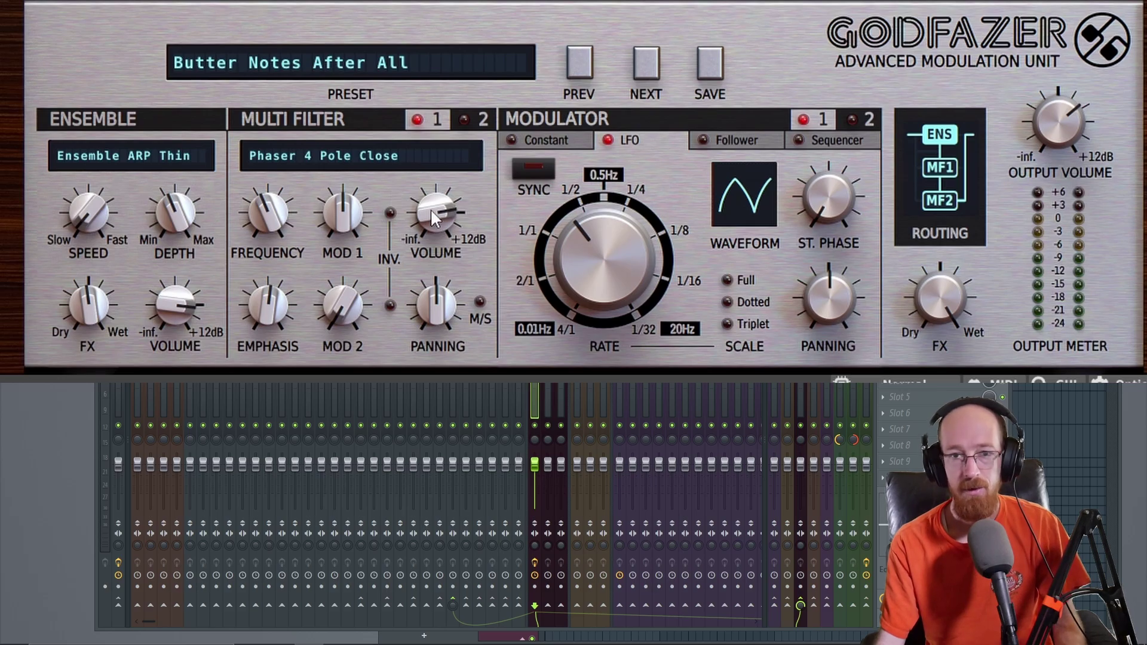
- Set Godfazer's filter 1 model to '- Bypass -', start playback, and pull filter 1's volume down
click(381, 158)
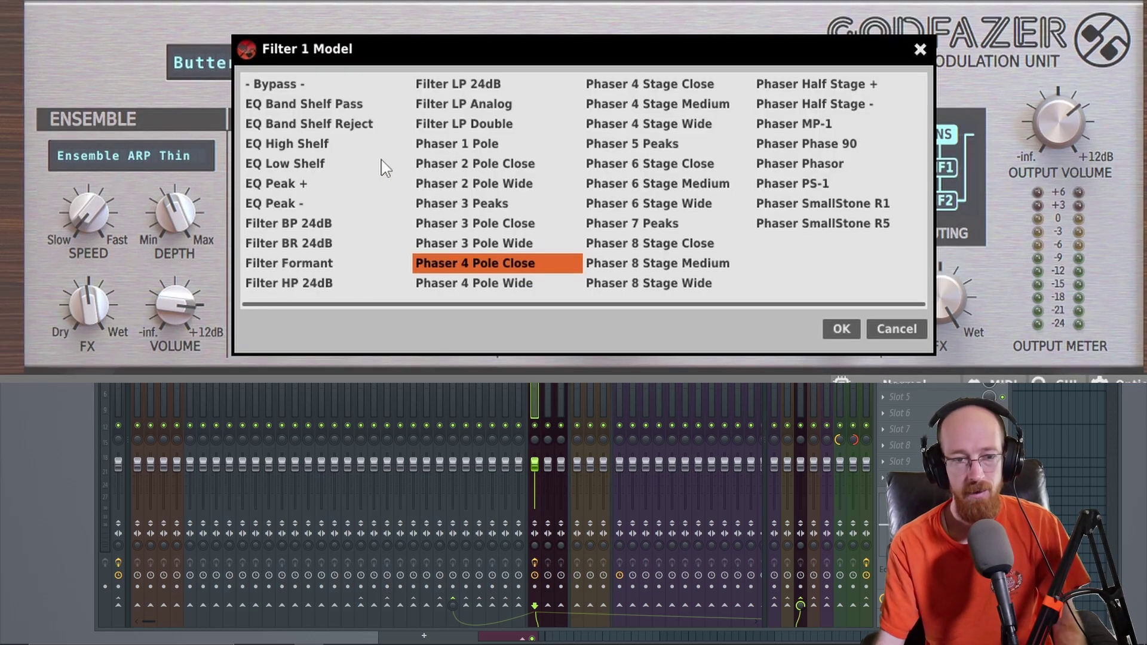
click(273, 87)
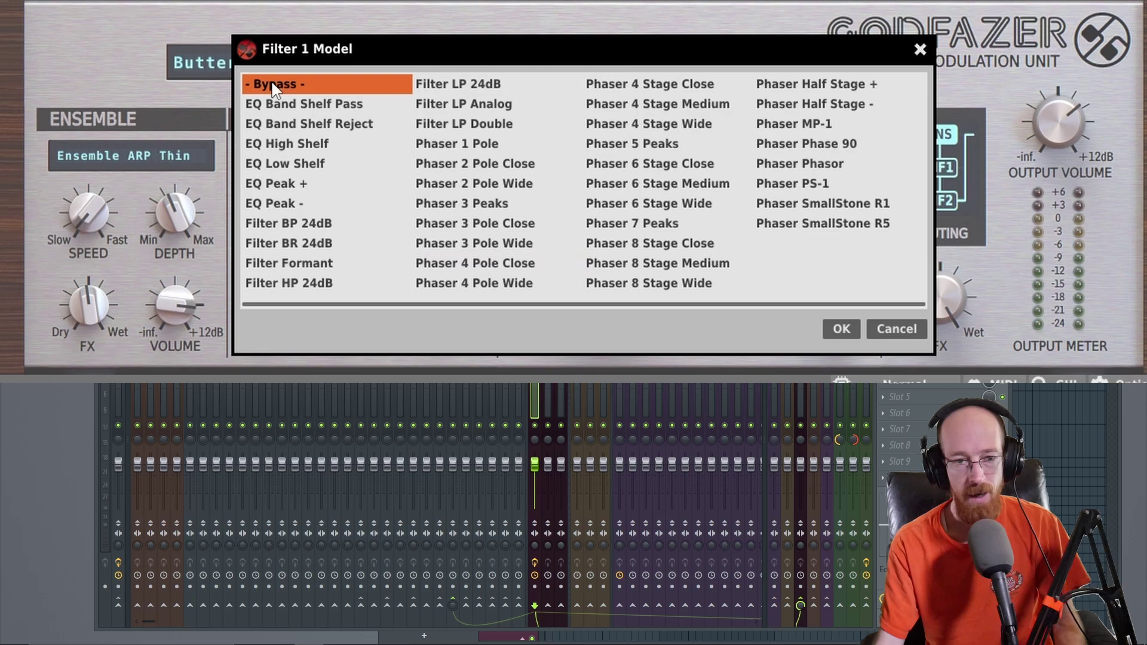
click(836, 329)
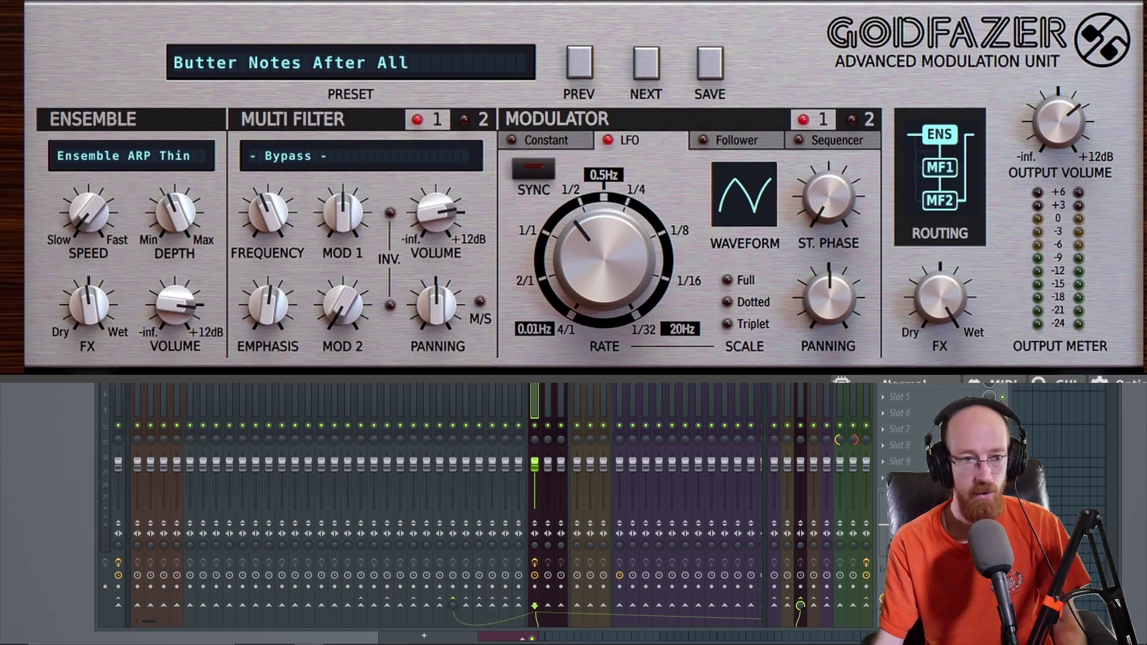
key(space)
key(space)
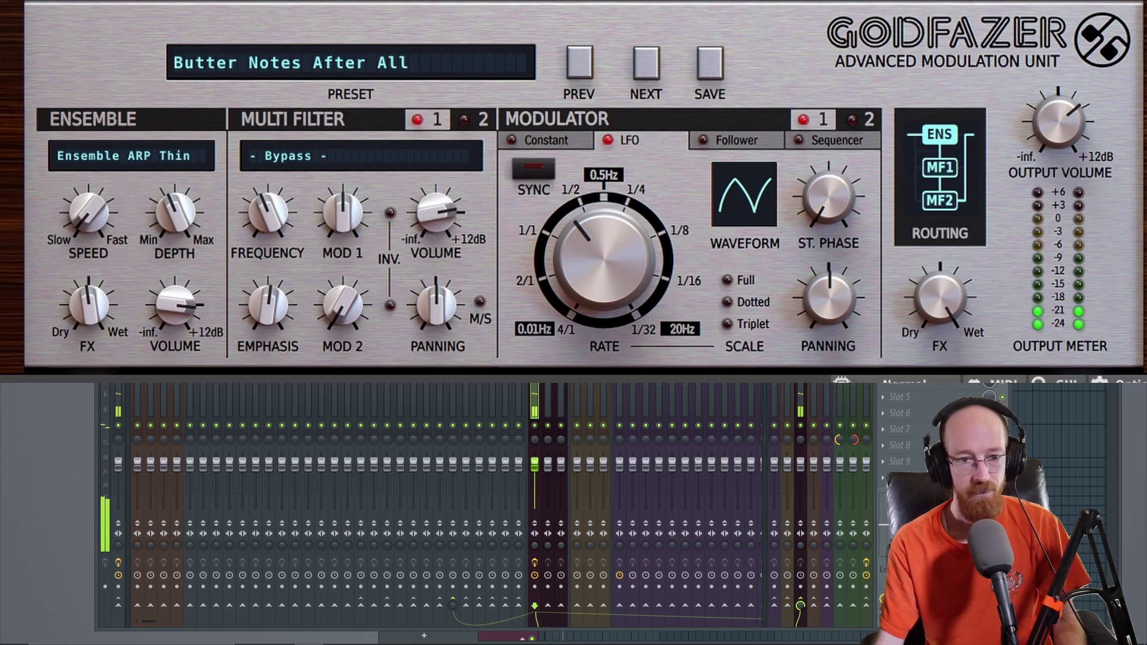
drag(436, 212, 436, 263)
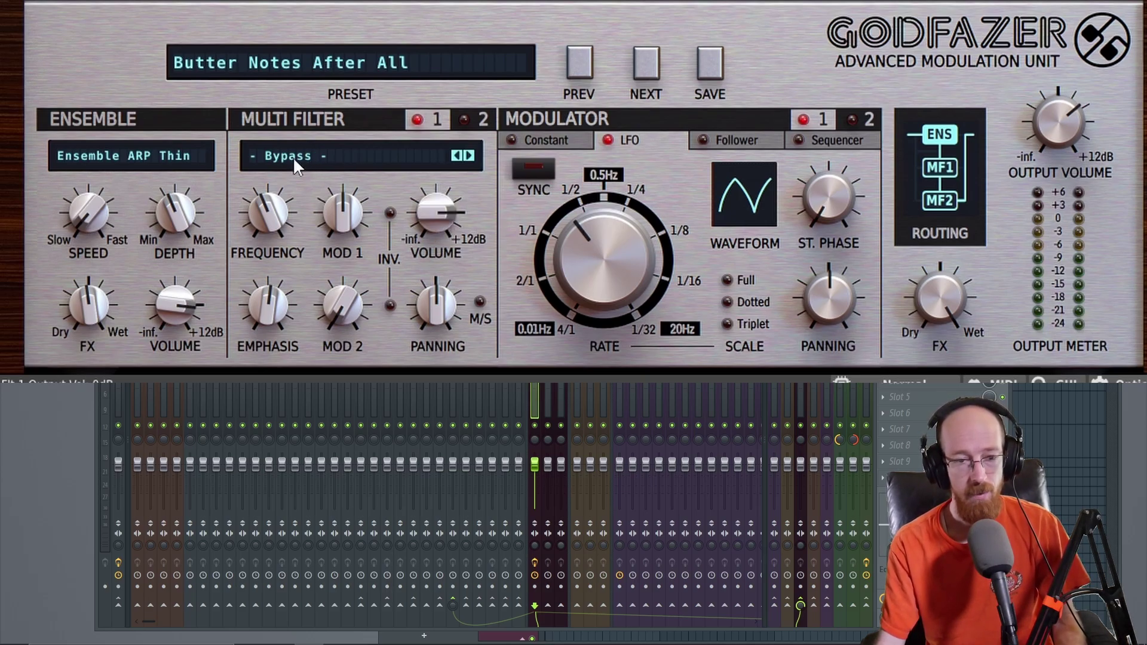
- Keep filter 1 on Bypass and switch Godfazer's routing to Mixed 1 (ENS→MF1→MF2)
click(327, 144)
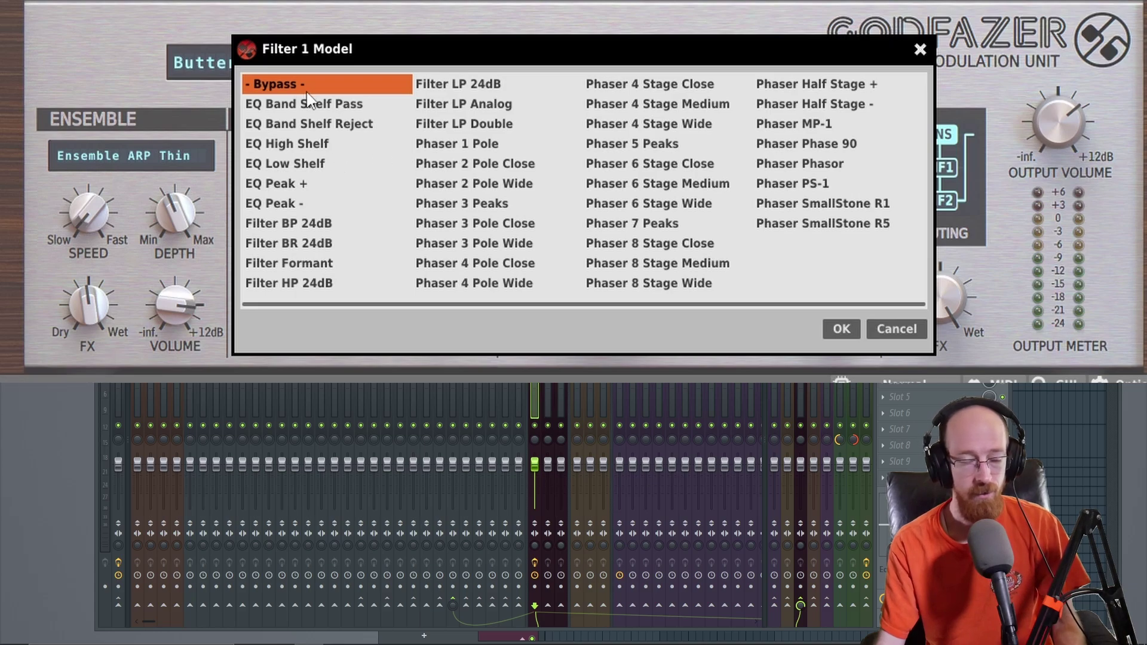
click(840, 330)
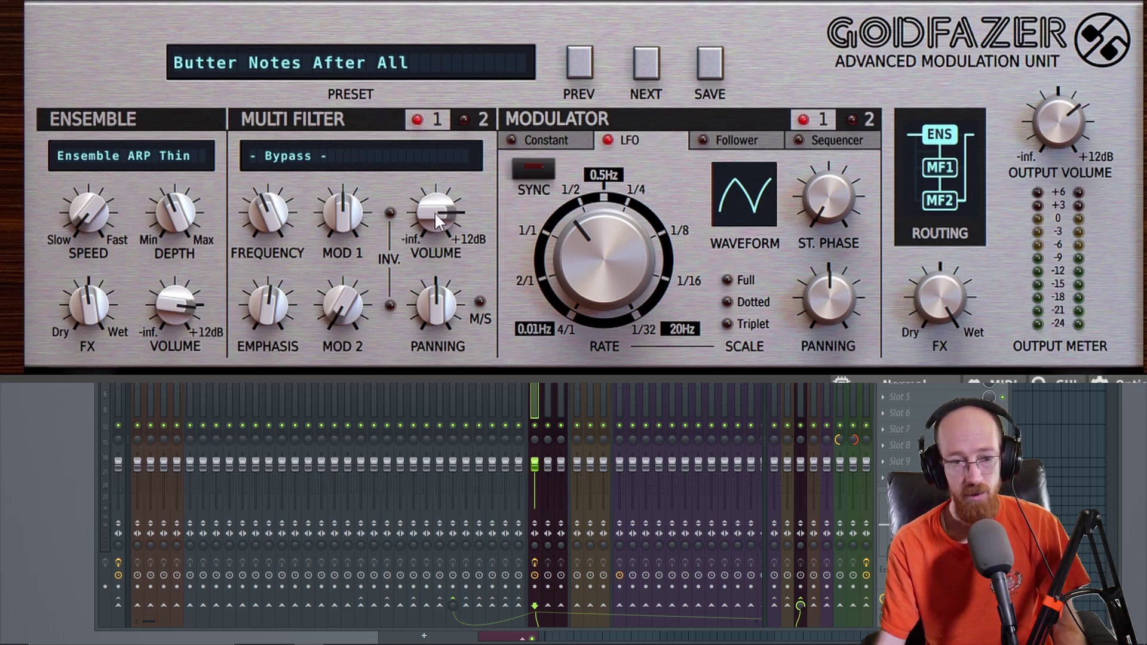
click(478, 118)
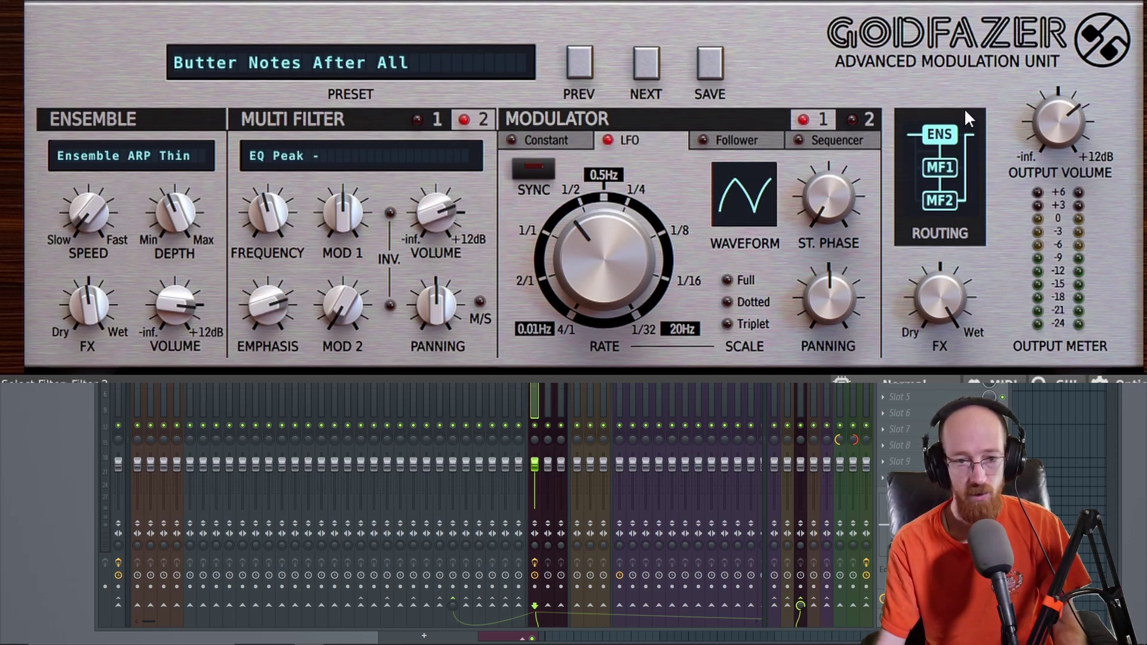
click(922, 139)
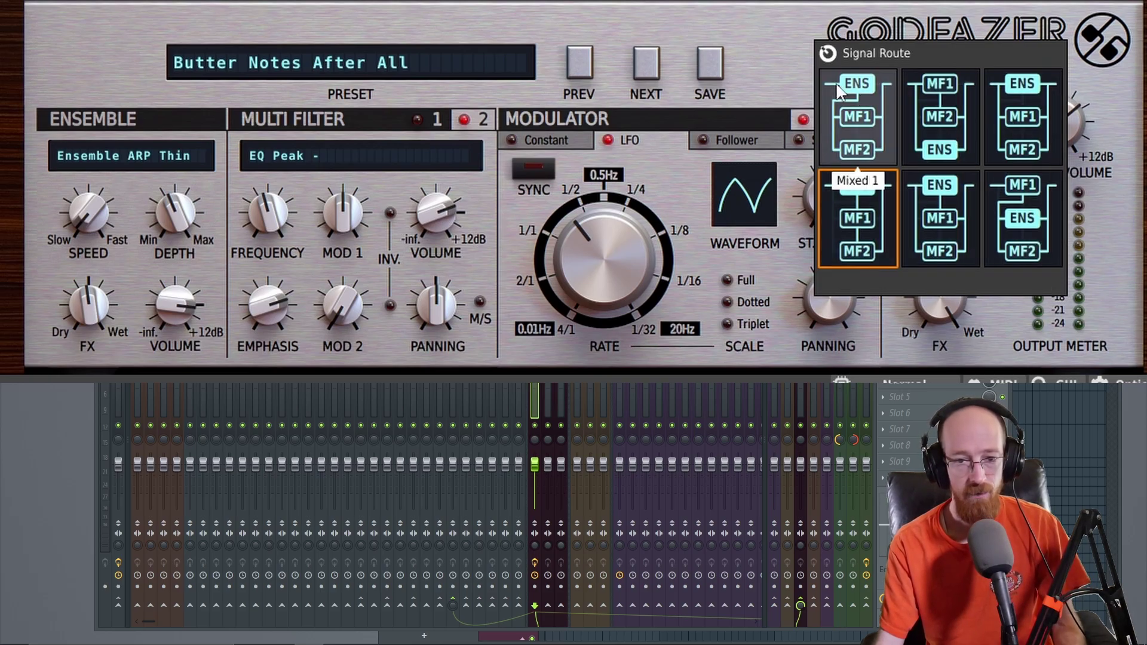
click(866, 145)
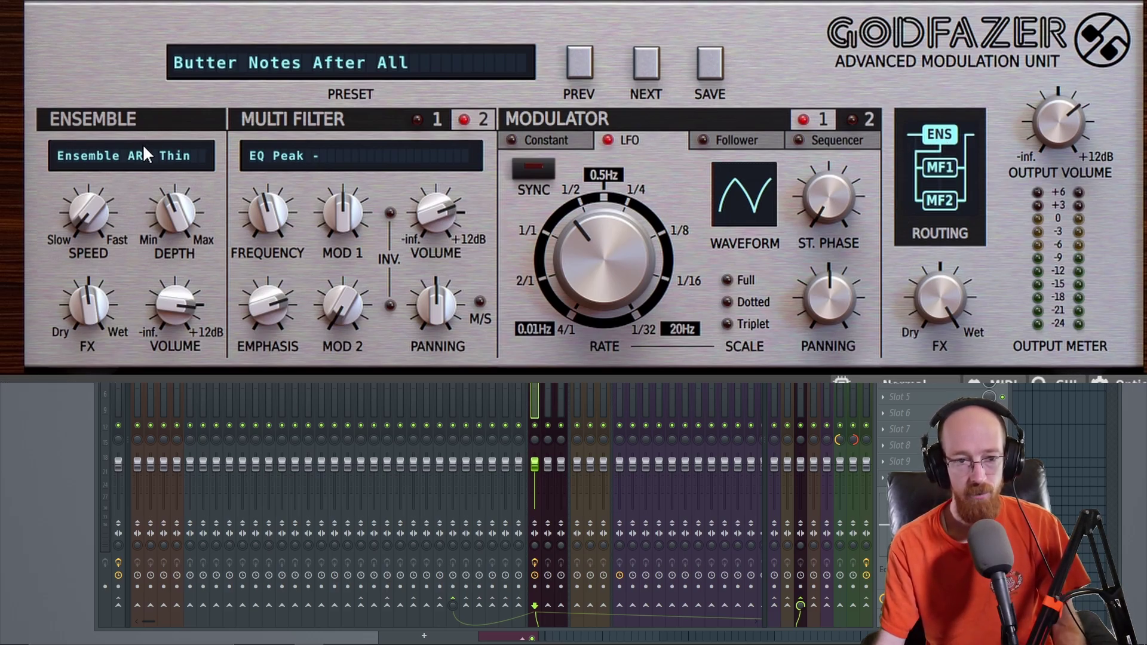
- Reapply the Mixed 1 routing and raise Multi Filter 1's output volume
click(427, 120)
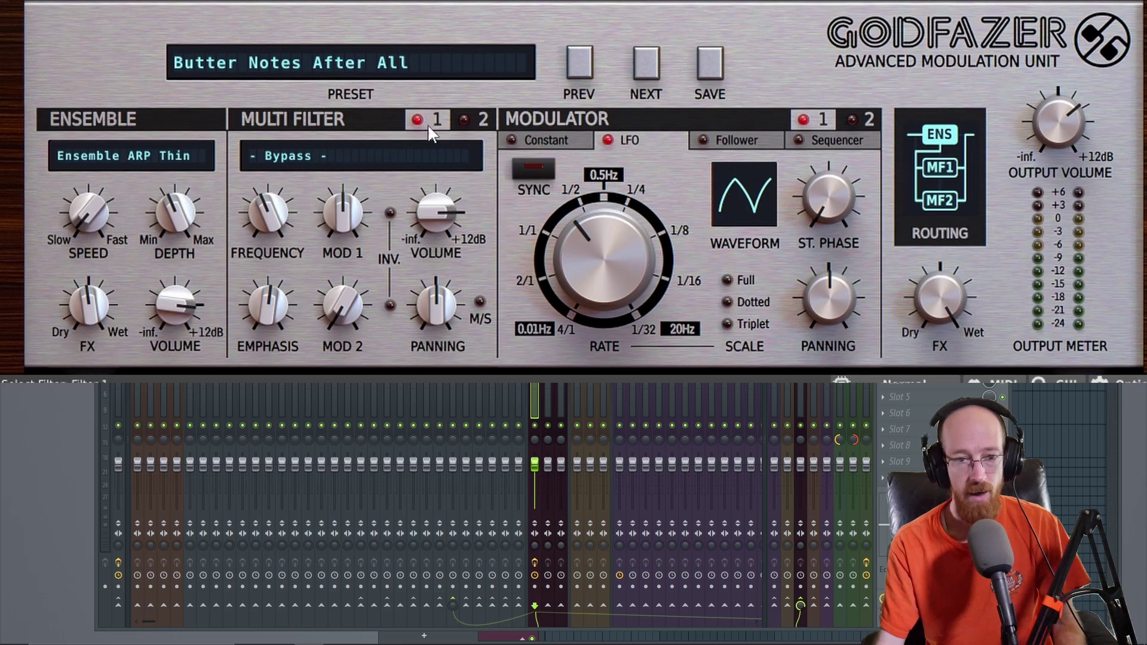
drag(453, 209, 453, 239)
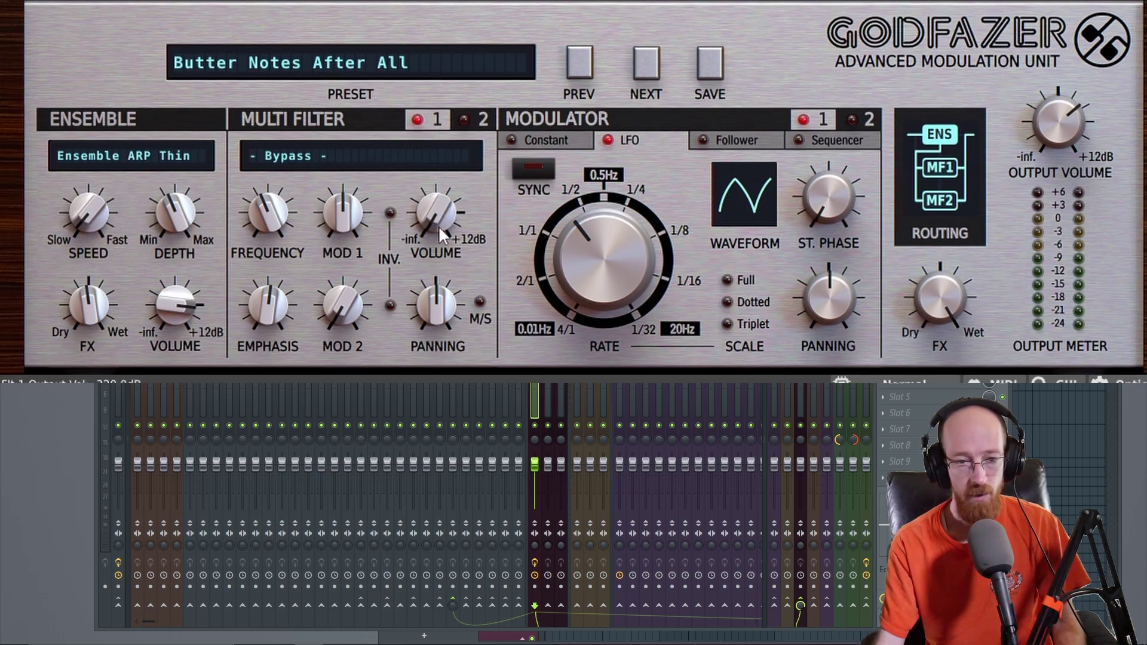
click(467, 122)
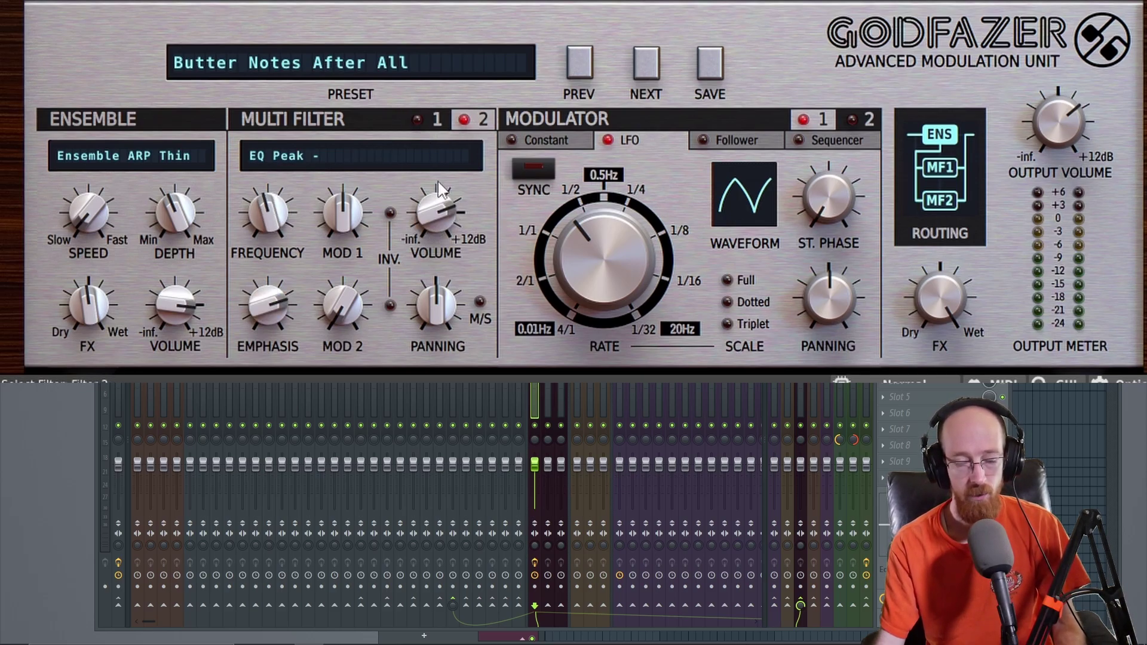
click(436, 122)
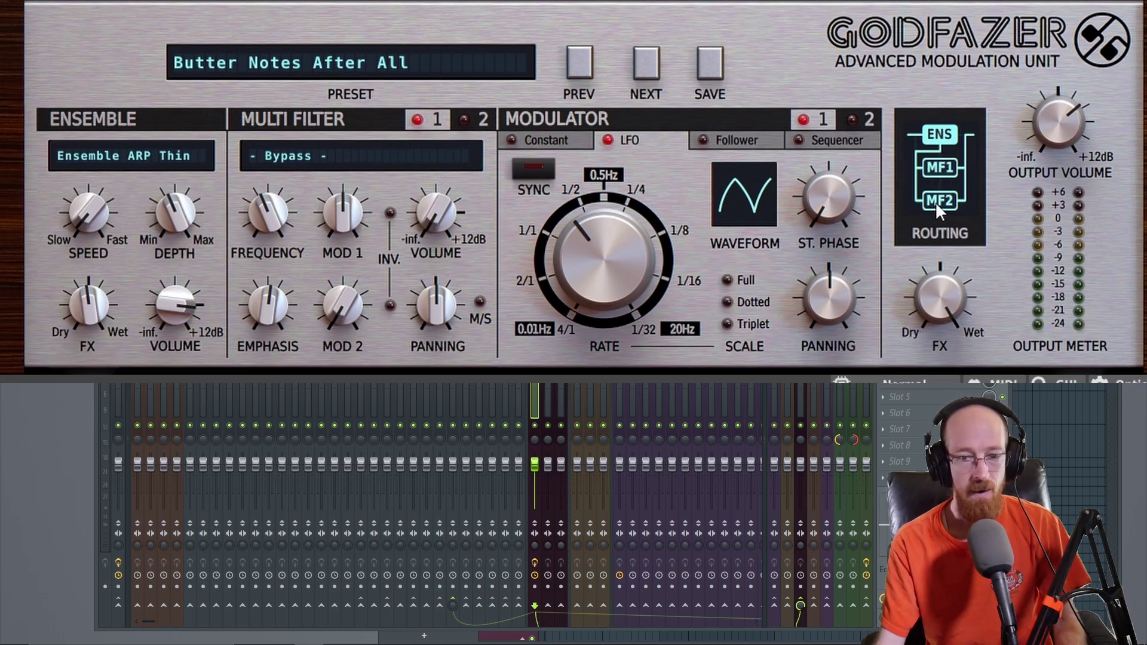
click(960, 178)
click(865, 123)
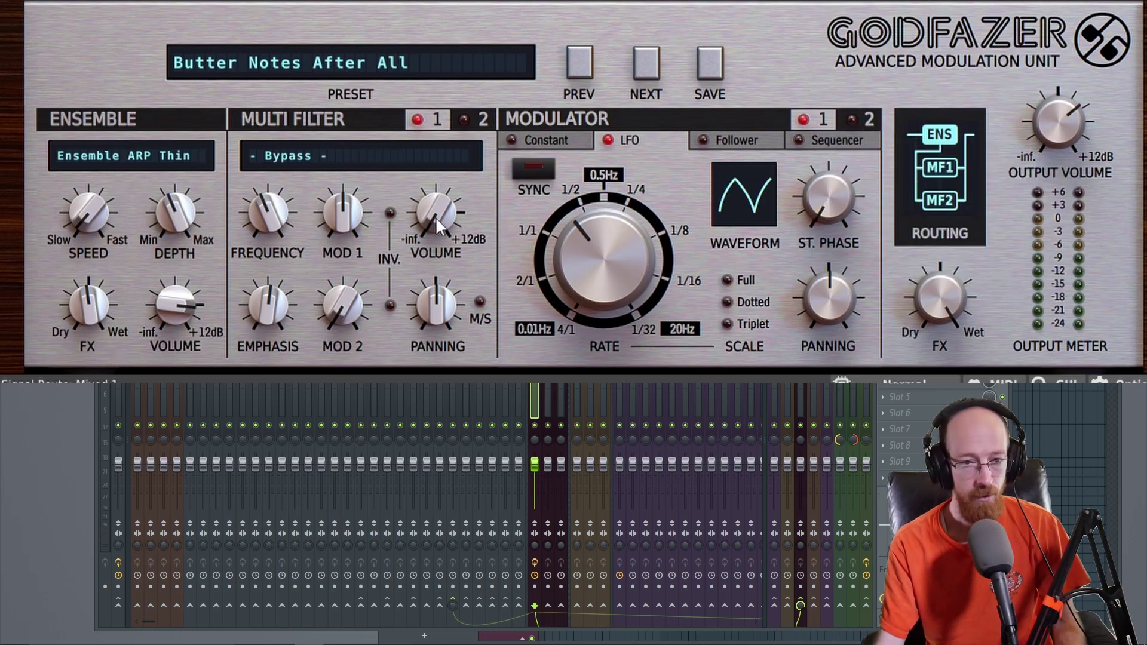
drag(443, 191, 447, 245)
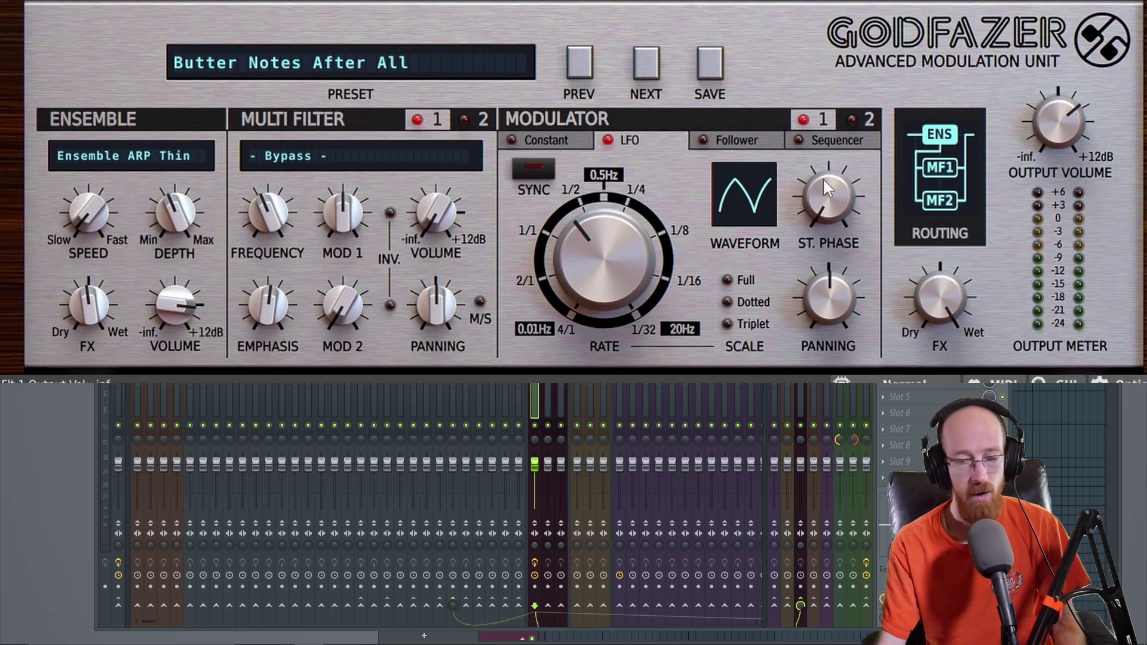
- Switch Godfazer's routing to Mixed 2 and drag the Ensemble volume down to -inf
click(946, 168)
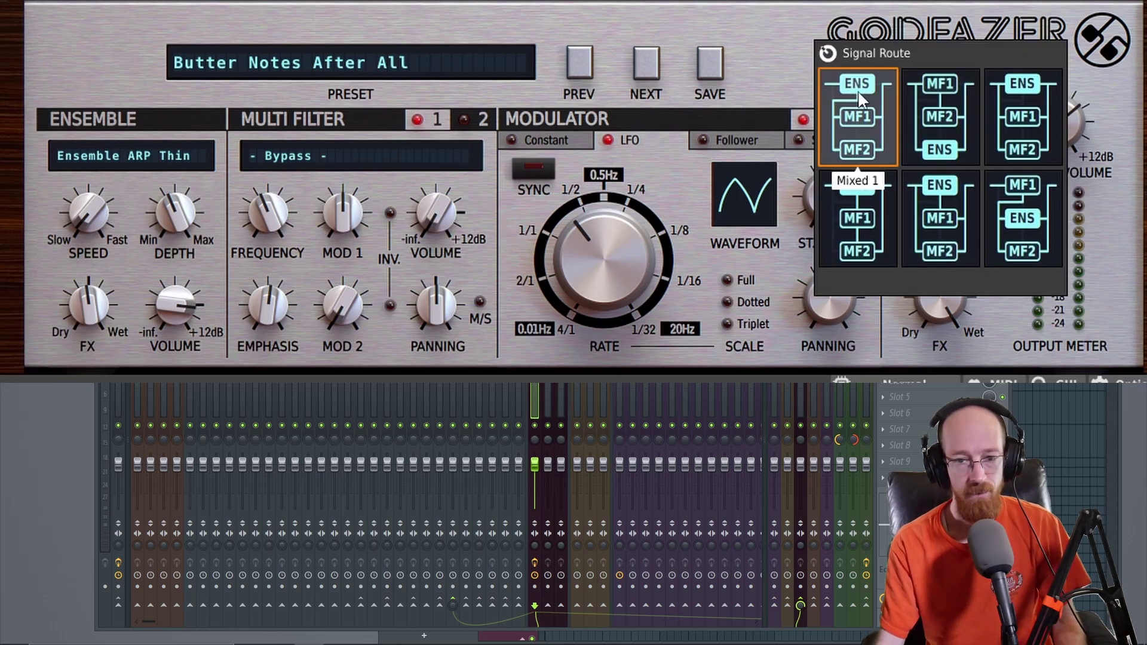
click(946, 116)
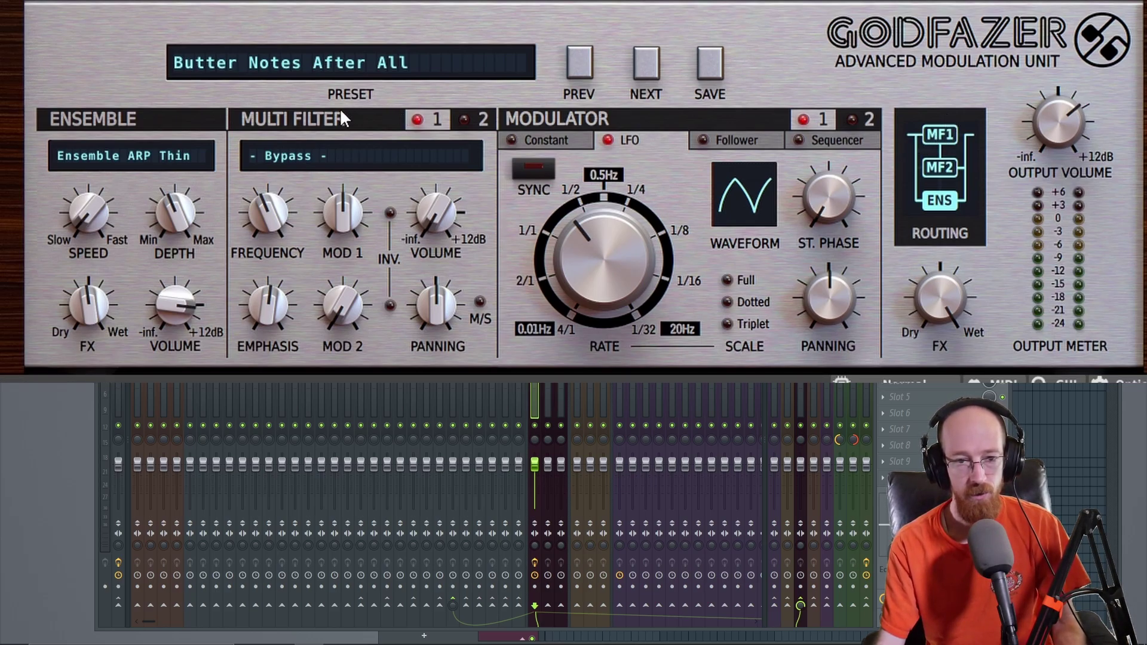
click(484, 120)
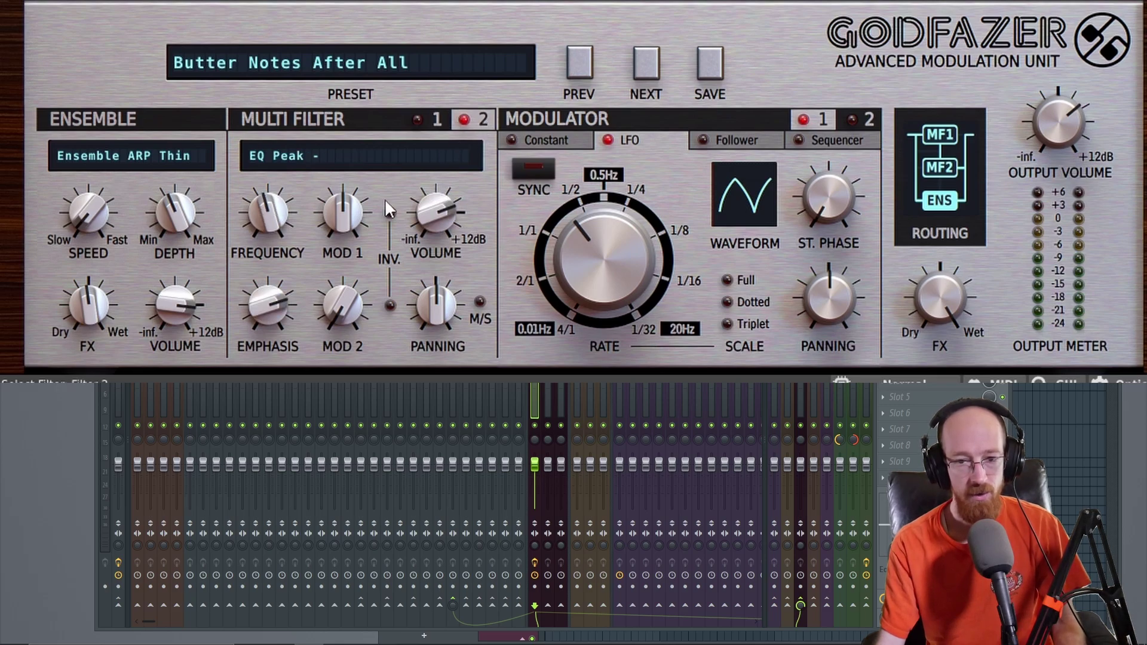
click(430, 120)
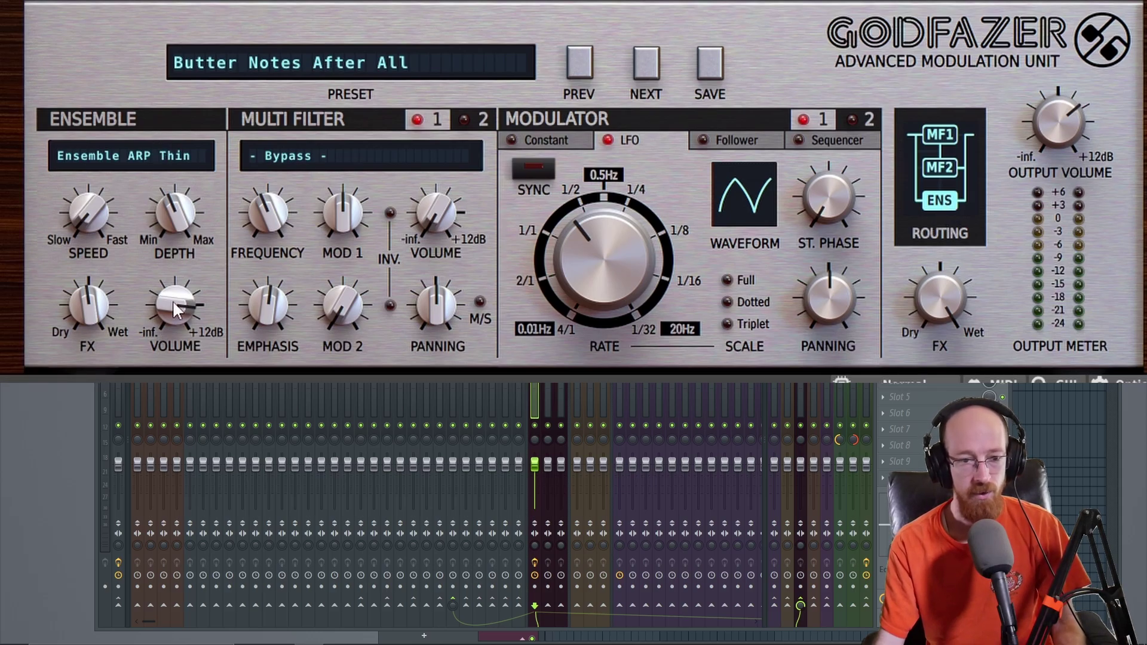
drag(173, 299, 443, 457)
click(480, 117)
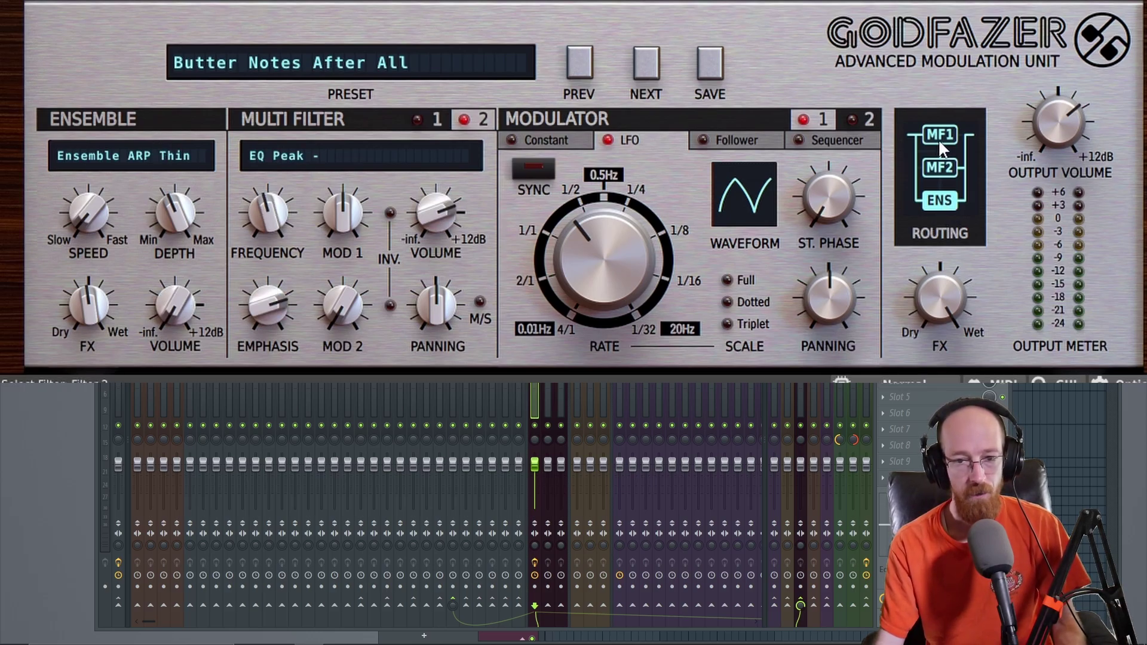
click(428, 119)
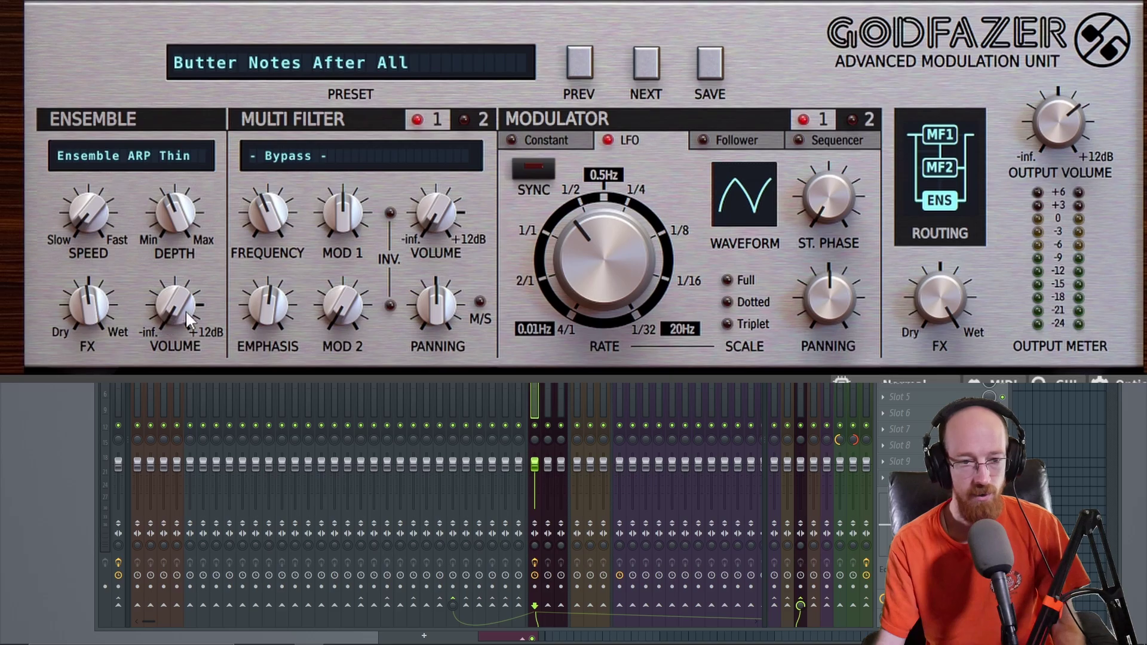
- Return the Ensemble volume to -inf, raise filter 2's volume, and keep its EQ Peak - model
drag(181, 313, 178, 273)
drag(192, 180, 189, 371)
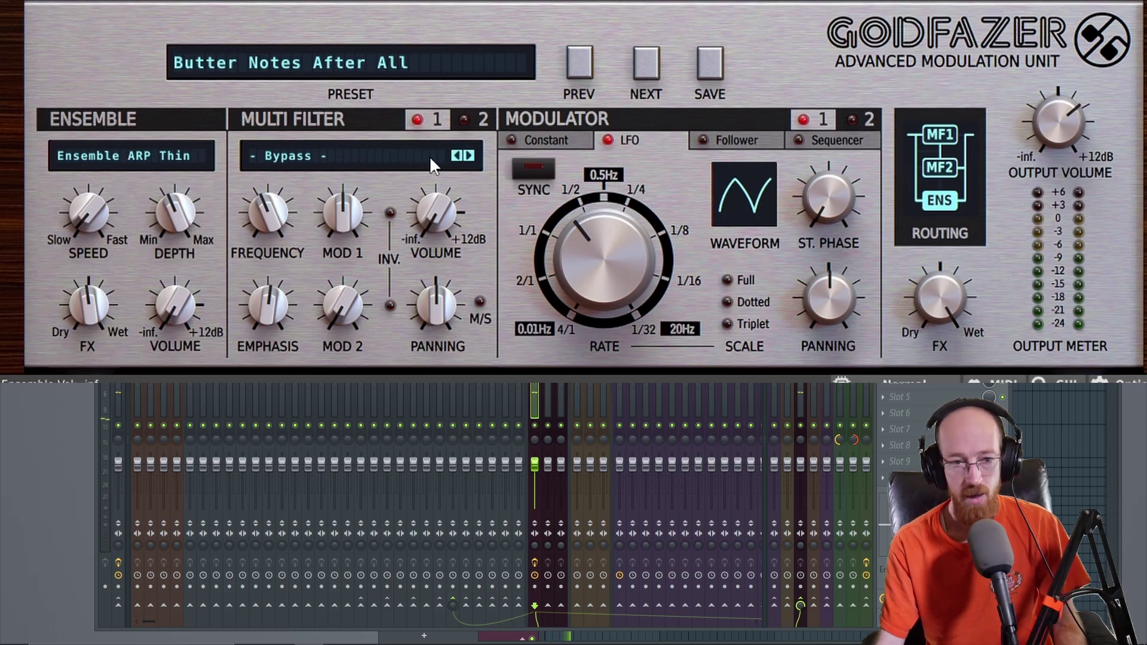
click(481, 123)
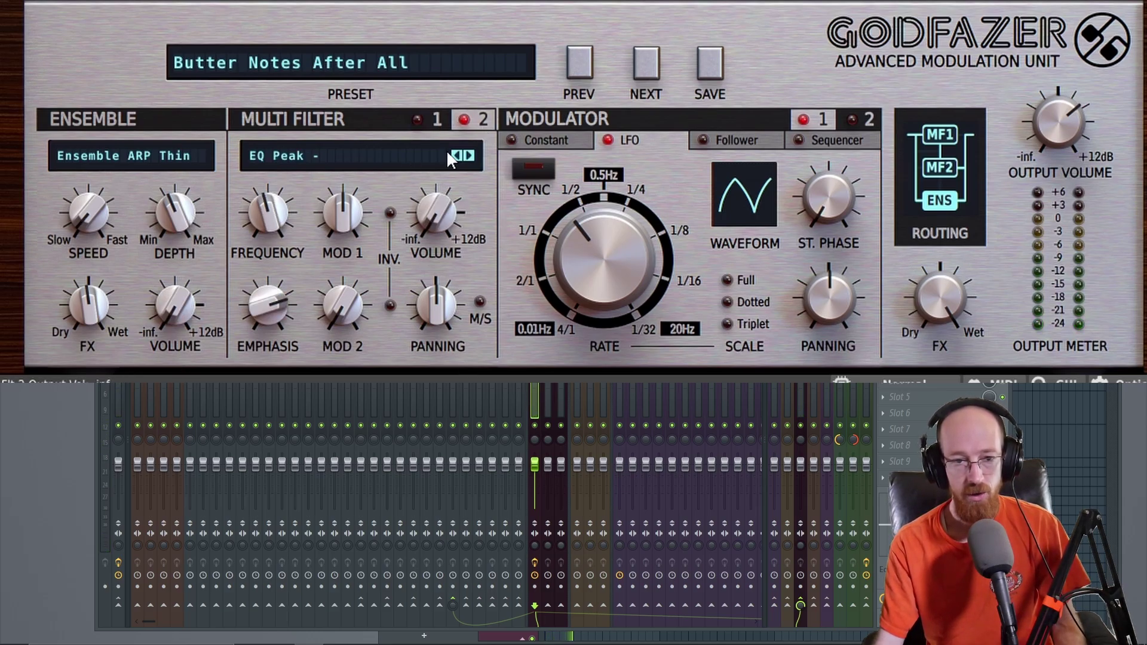
click(439, 120)
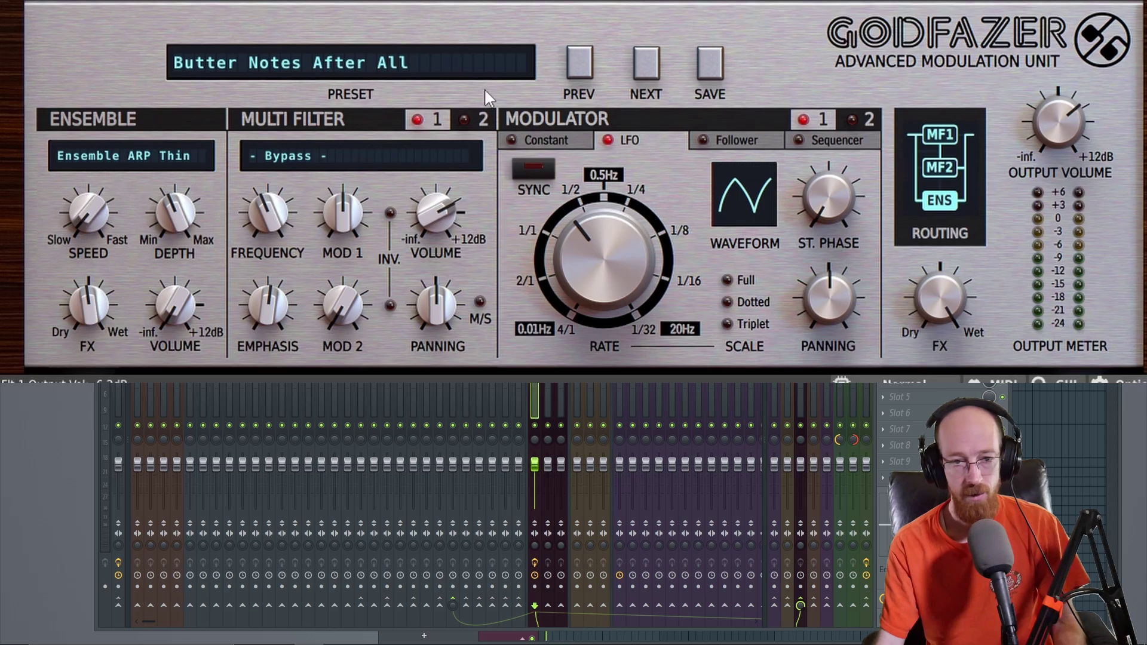
click(481, 121)
drag(439, 221, 460, 43)
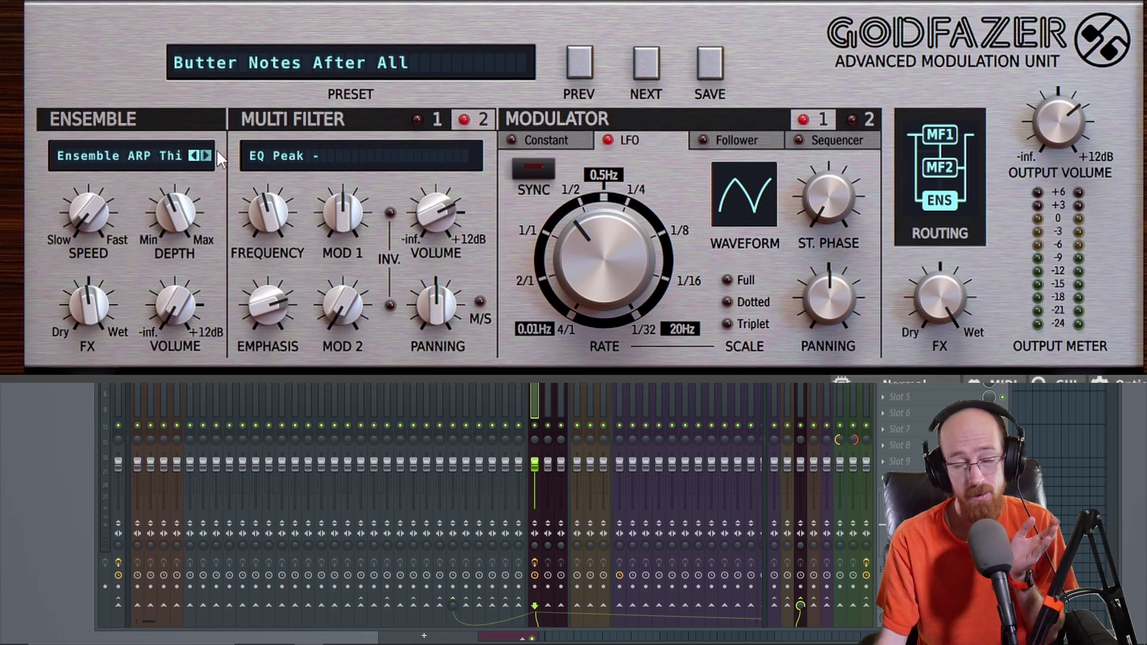
click(328, 156)
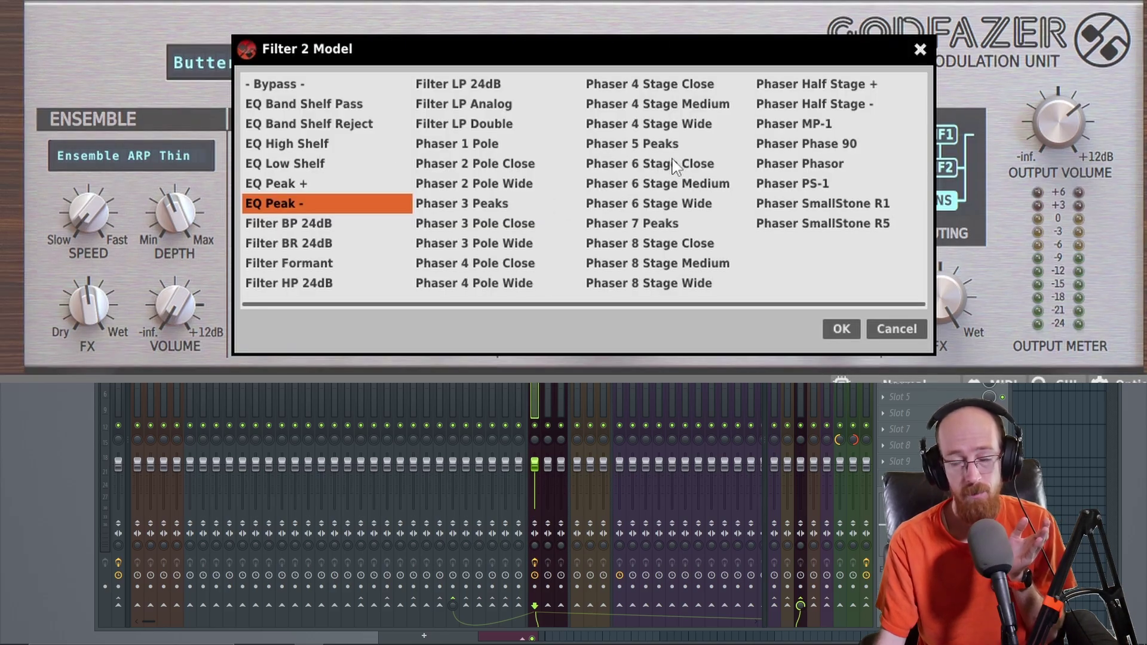
click(839, 327)
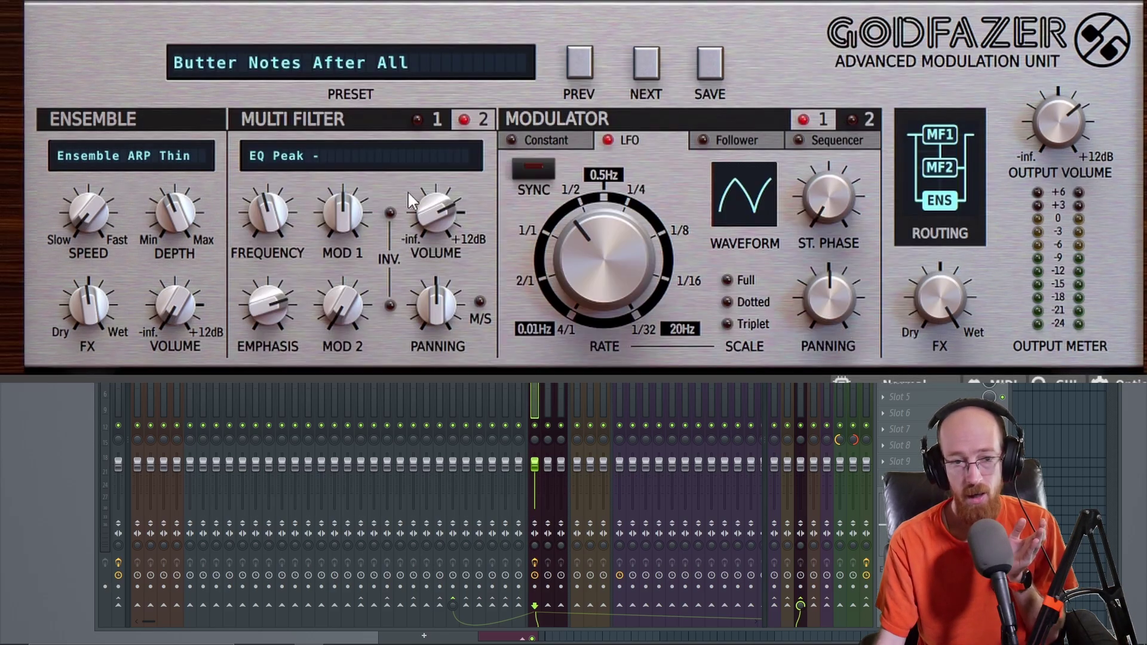
- Set Godfazer's routing to the Parallel layout and turn Multi Filter 2's output volume down slightly
click(922, 151)
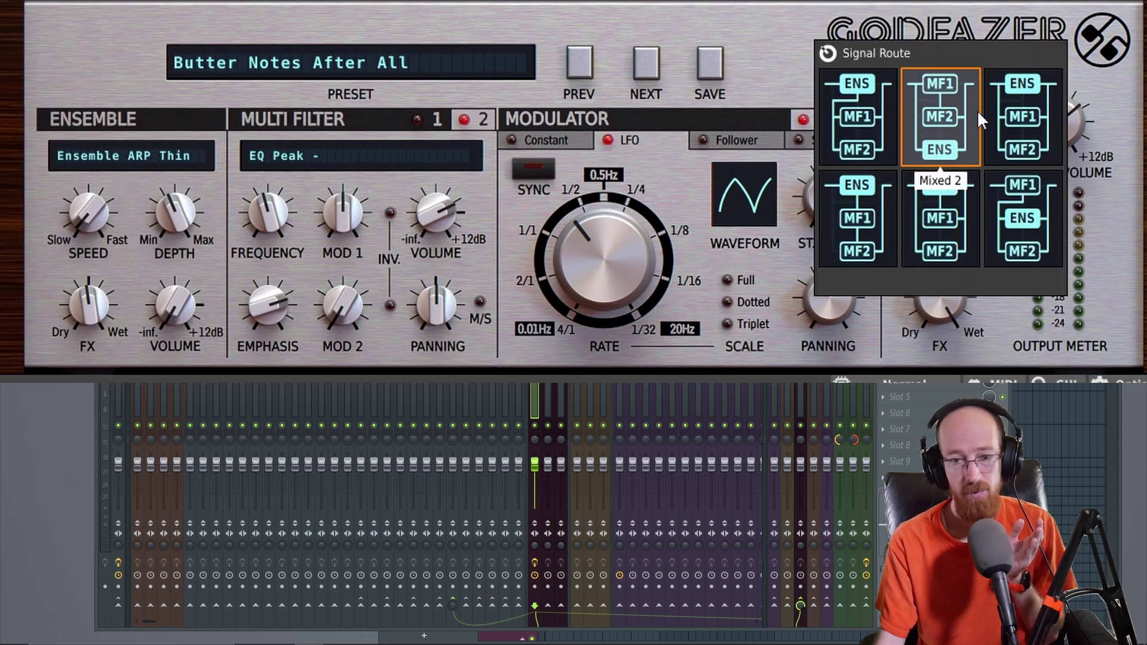
click(1044, 106)
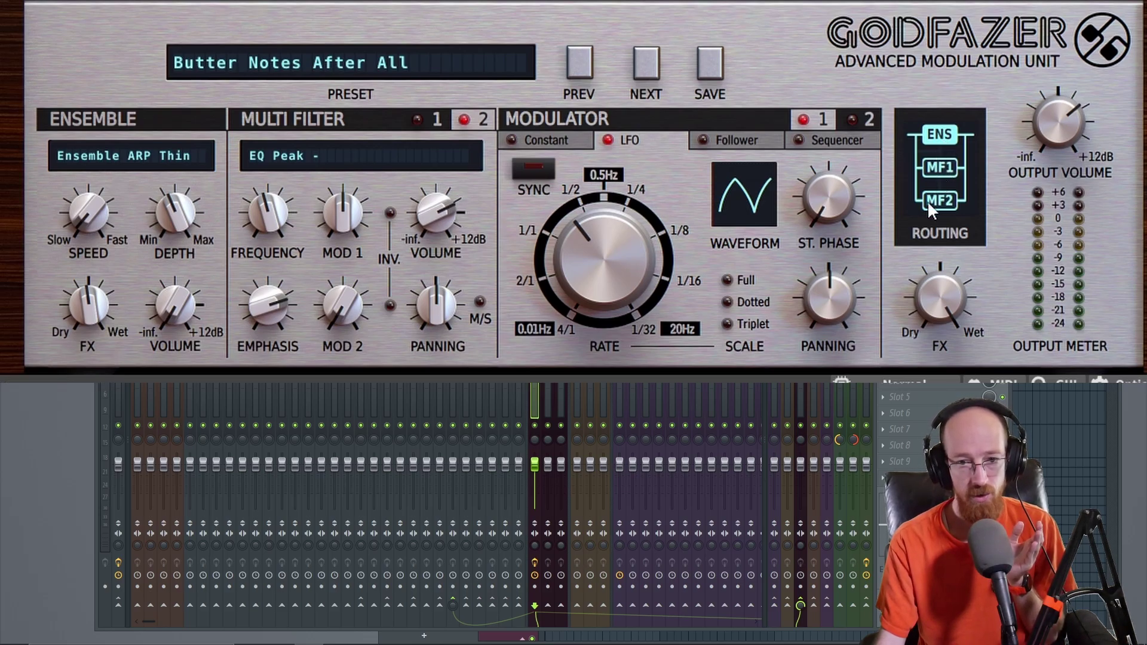
click(421, 119)
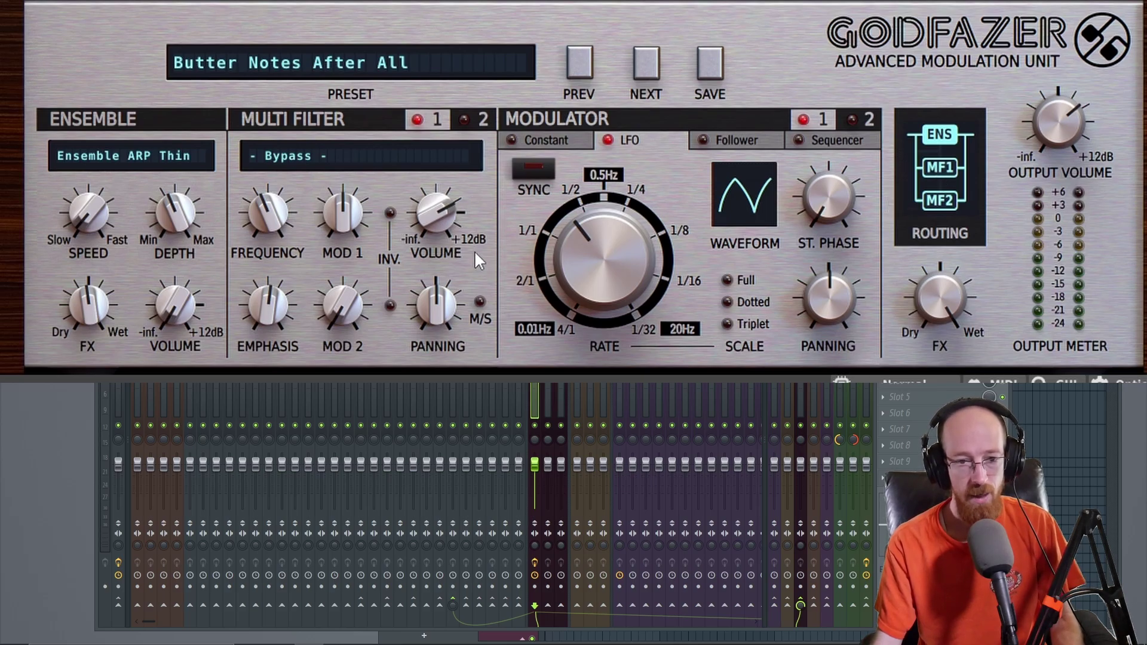
click(481, 119)
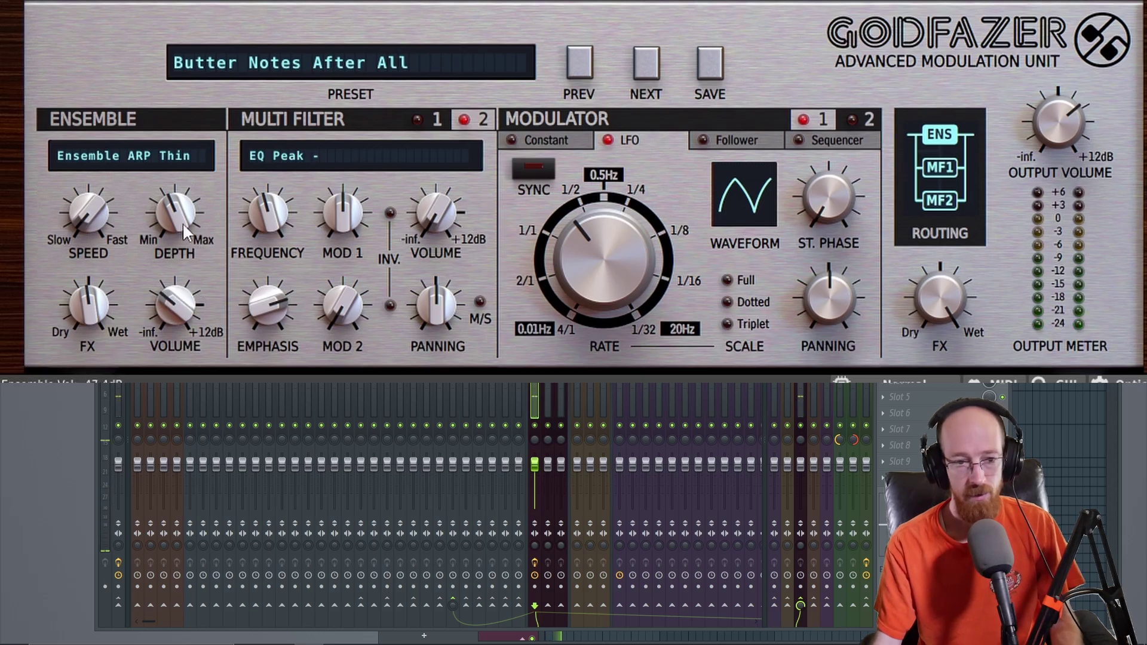
click(428, 118)
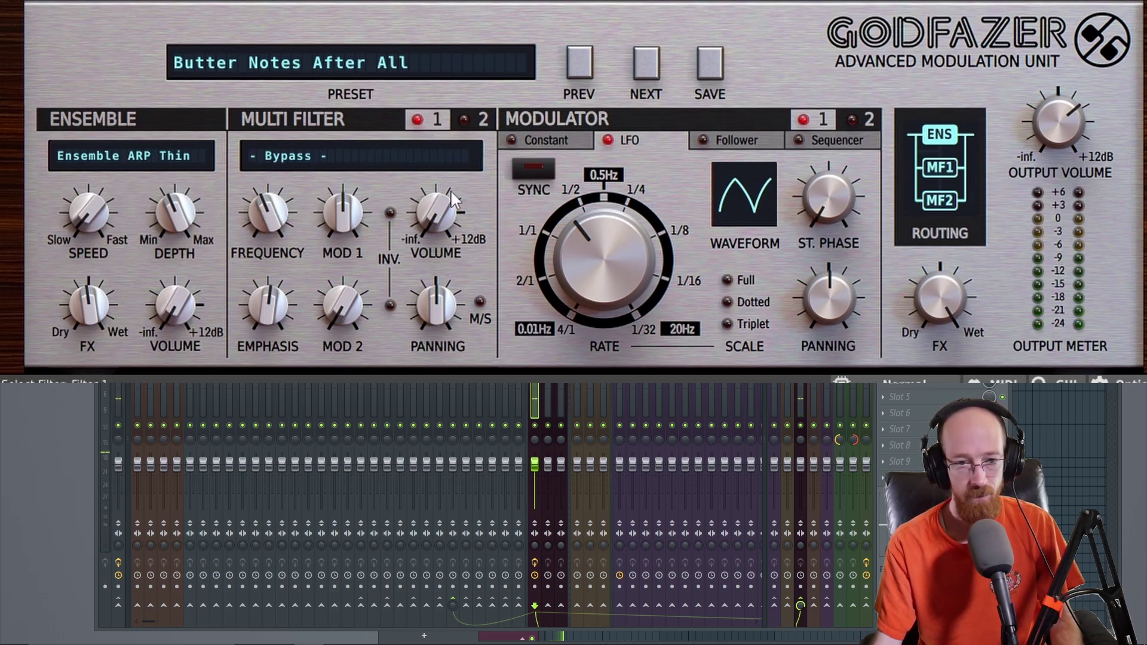
click(480, 119)
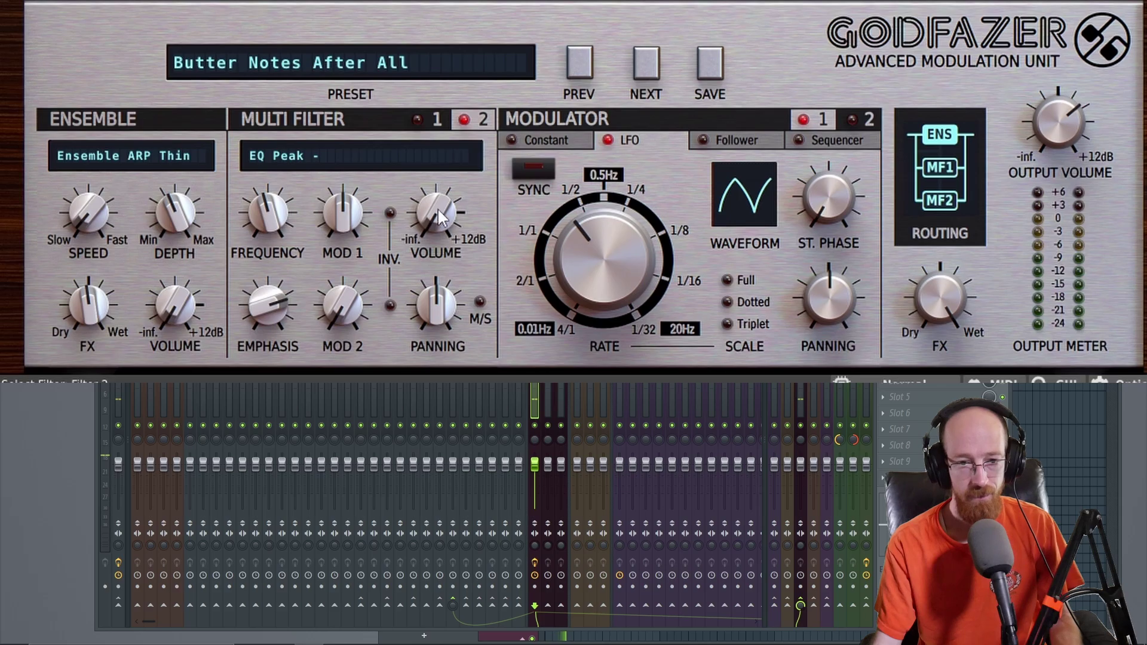
drag(436, 206, 436, 220)
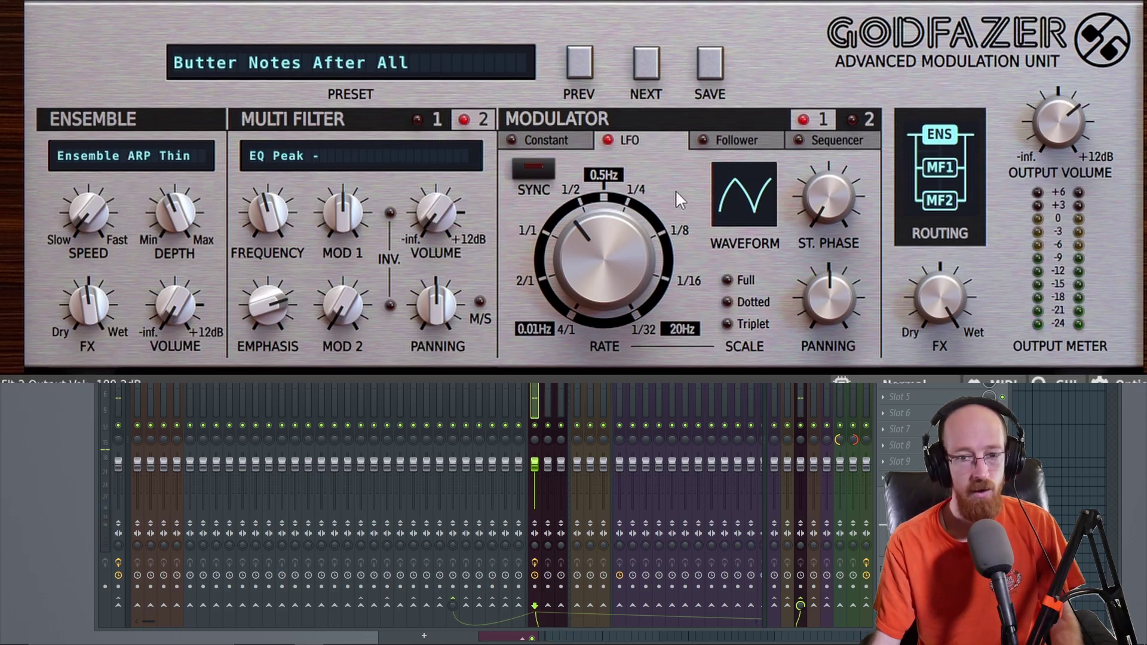
click(941, 146)
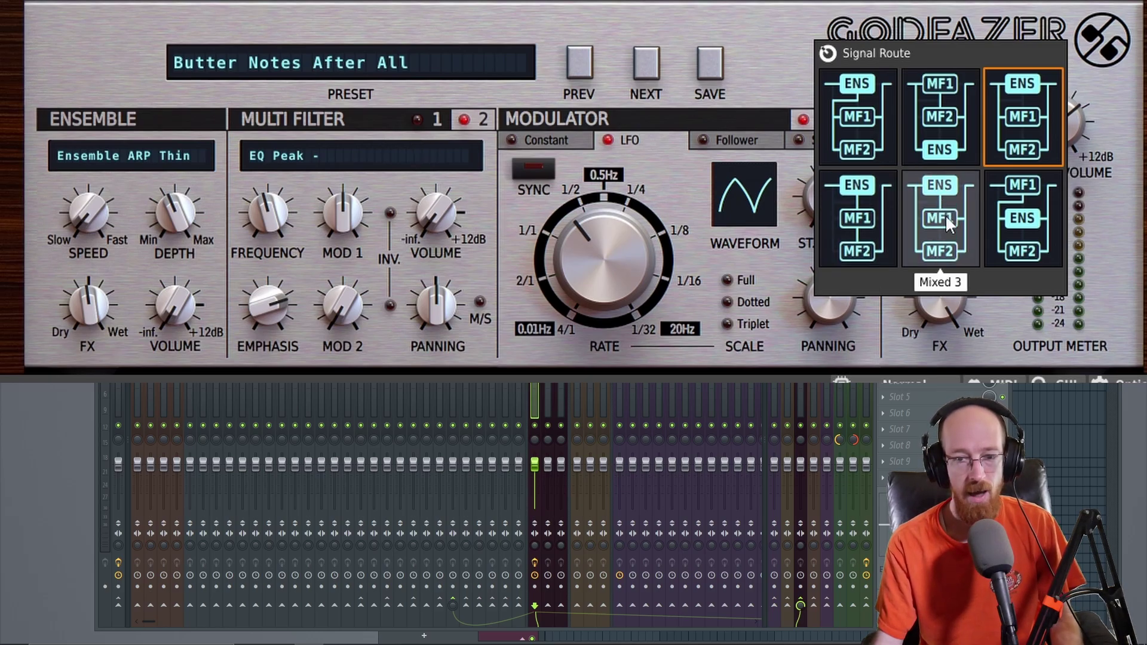
- Try the Mixed 3 routing and keep filter 2 on the EQ Peak - model
click(946, 196)
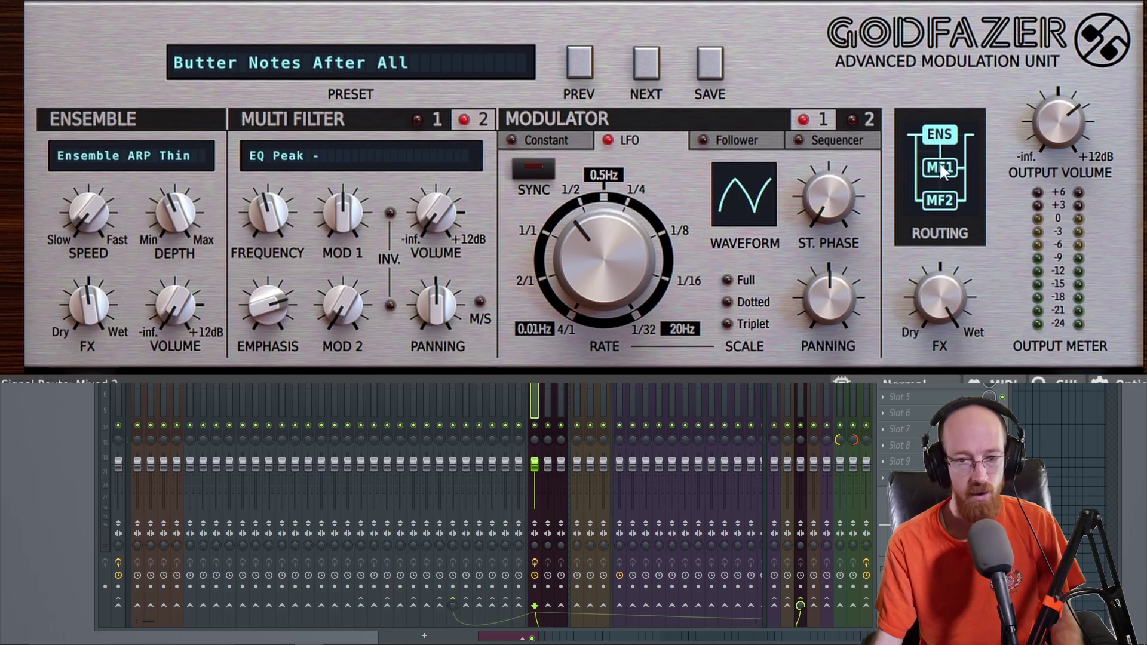
click(439, 120)
click(478, 118)
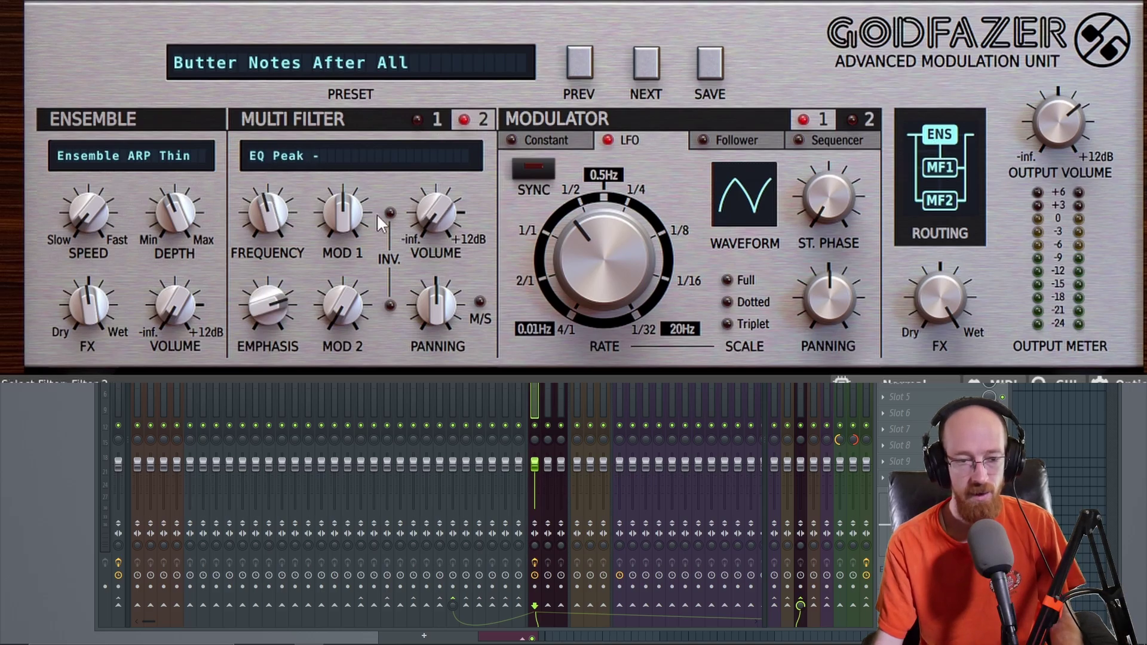
click(335, 159)
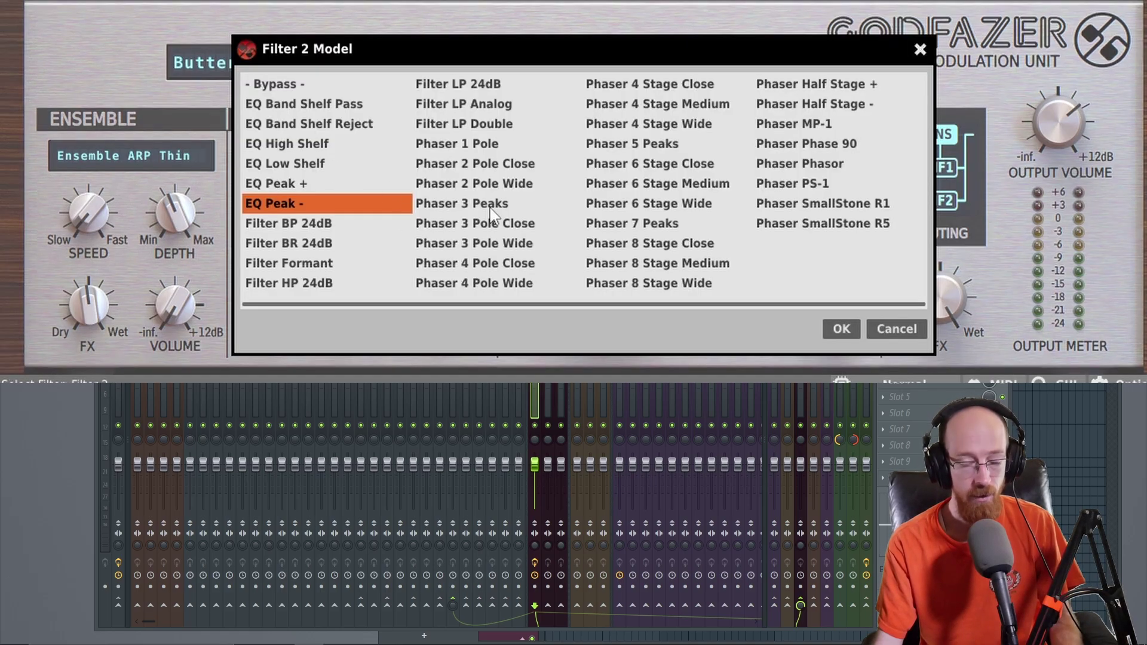
click(830, 330)
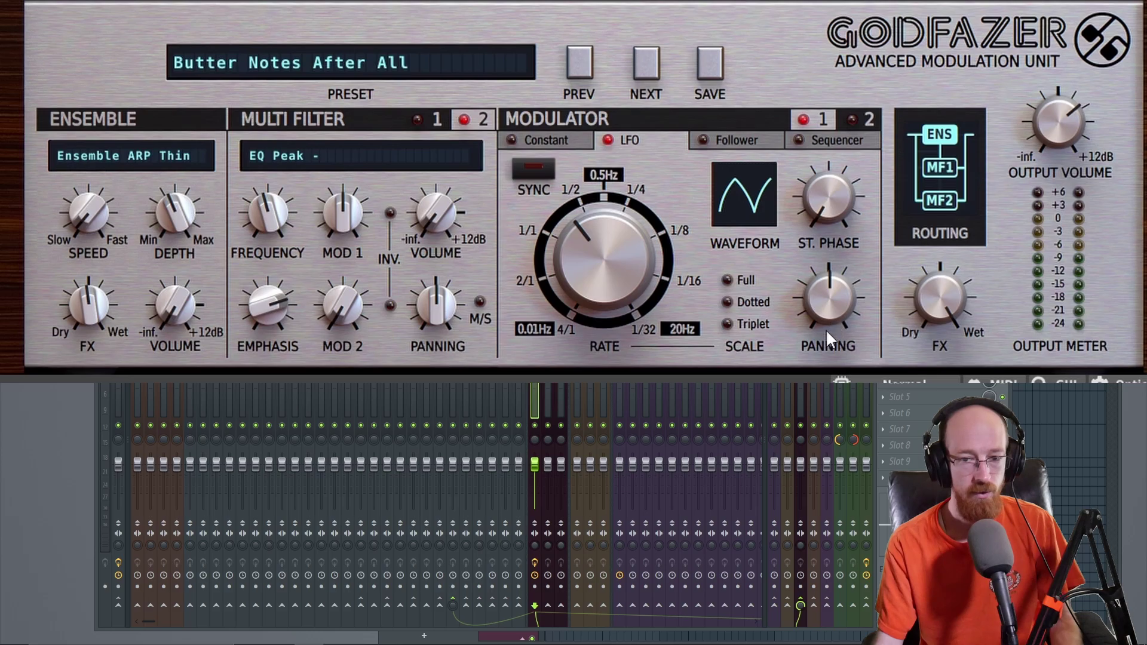
- Switch the routing to Mixed 4 and show the bypassed filter 1 settings
click(923, 170)
click(1031, 189)
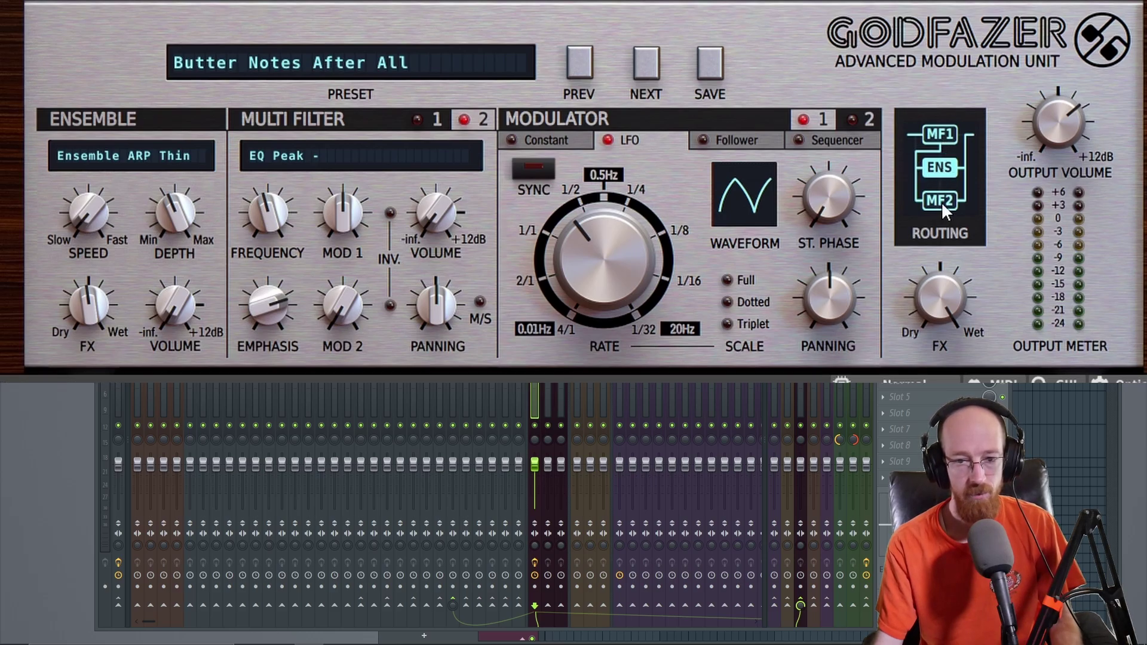
click(416, 123)
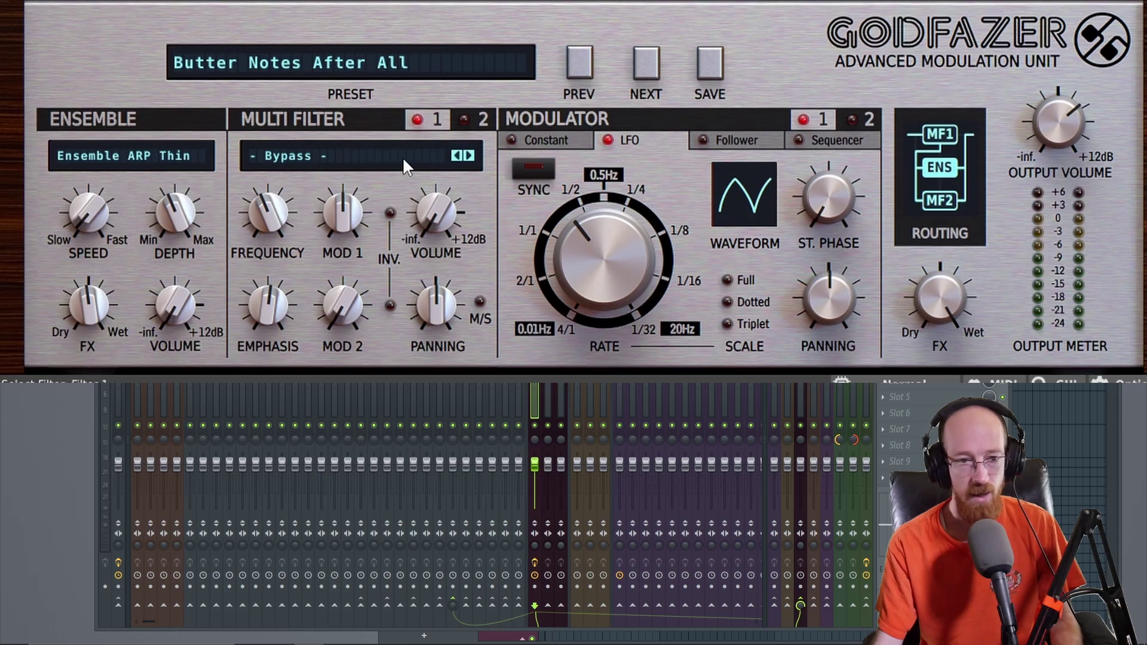
- Compare the Multi Filter 1 and 2 settings and turn up filter 1's output volume
click(470, 121)
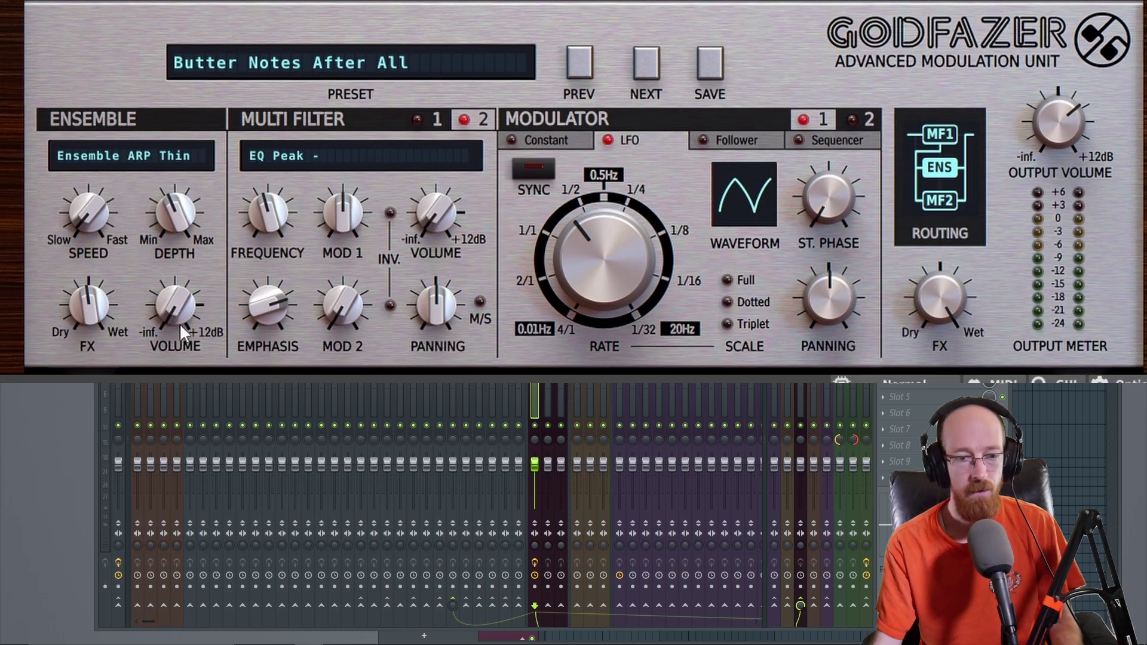
click(421, 118)
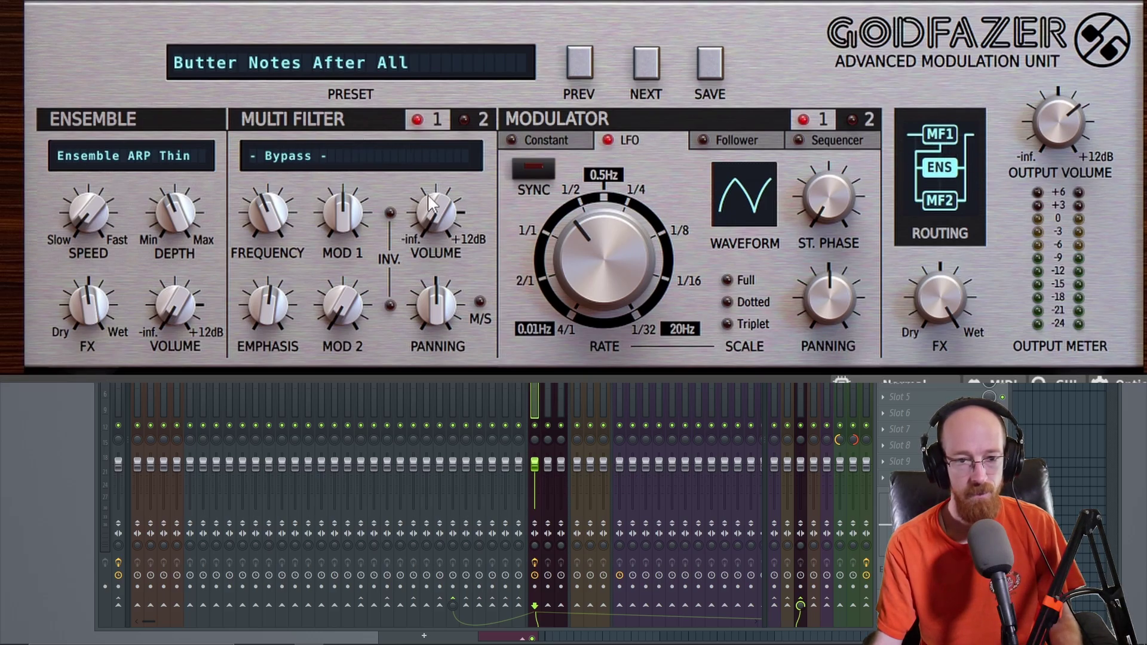
click(482, 120)
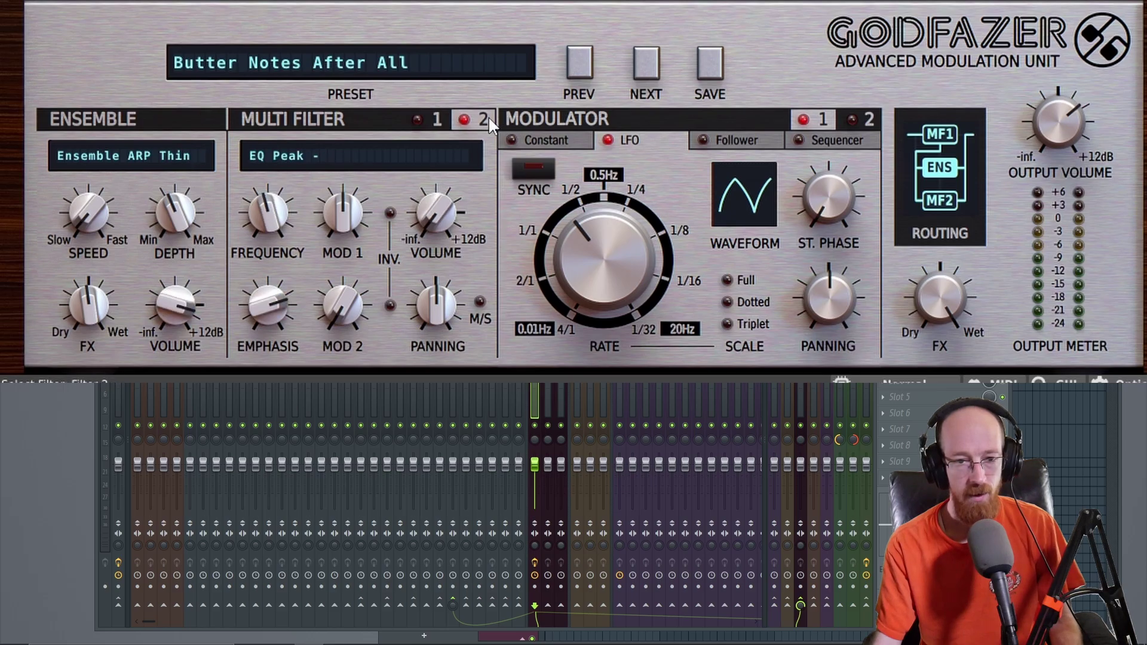
click(431, 120)
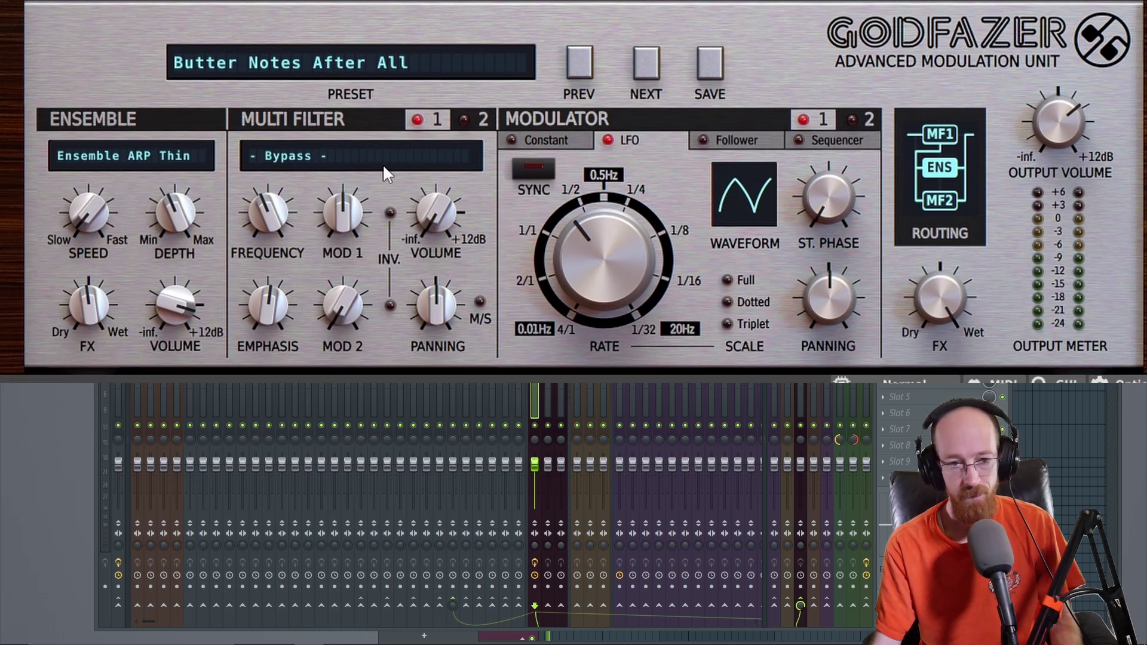
drag(437, 197, 448, 78)
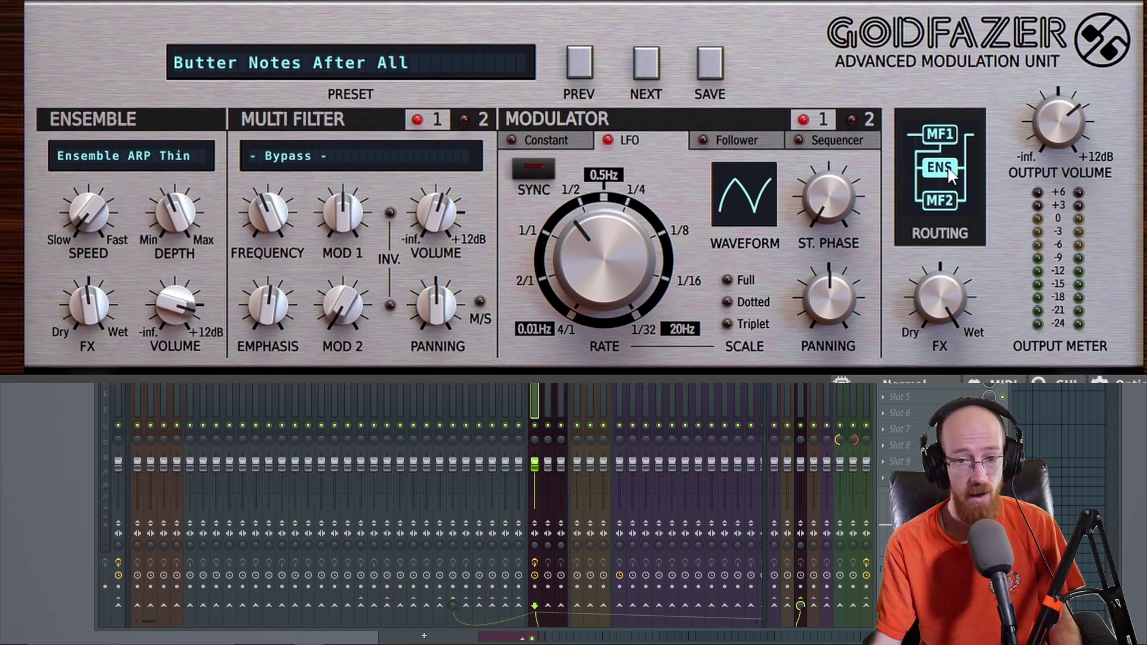
- Turn filter 2's volume down and back up, and adjust the Ensemble output volume
click(481, 123)
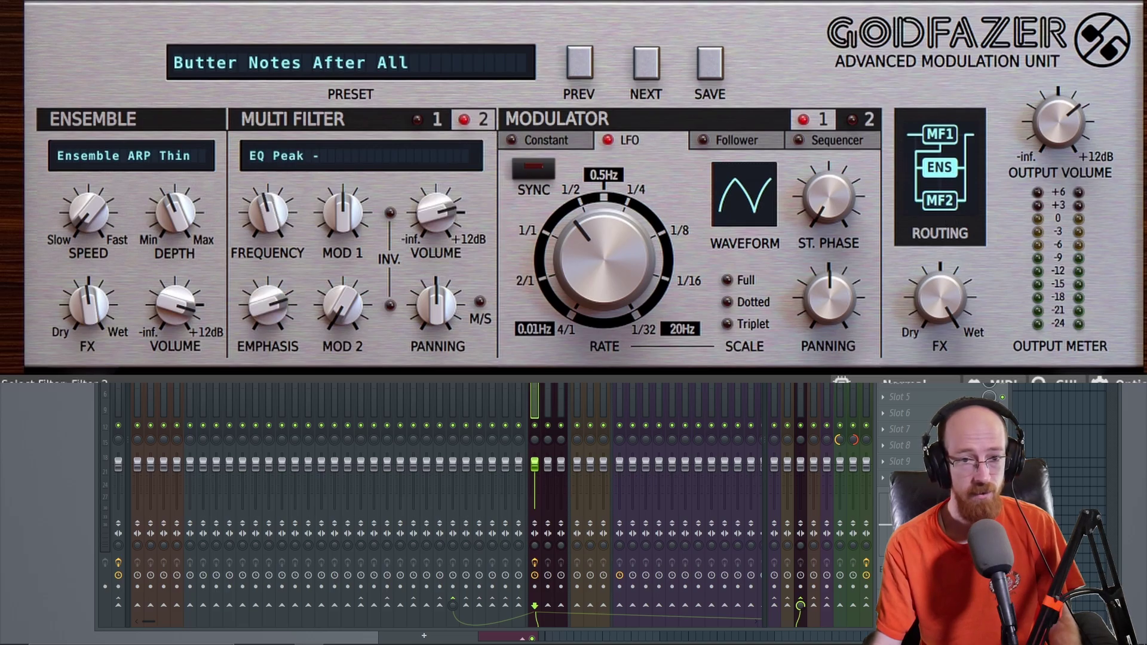
drag(427, 267, 427, 311)
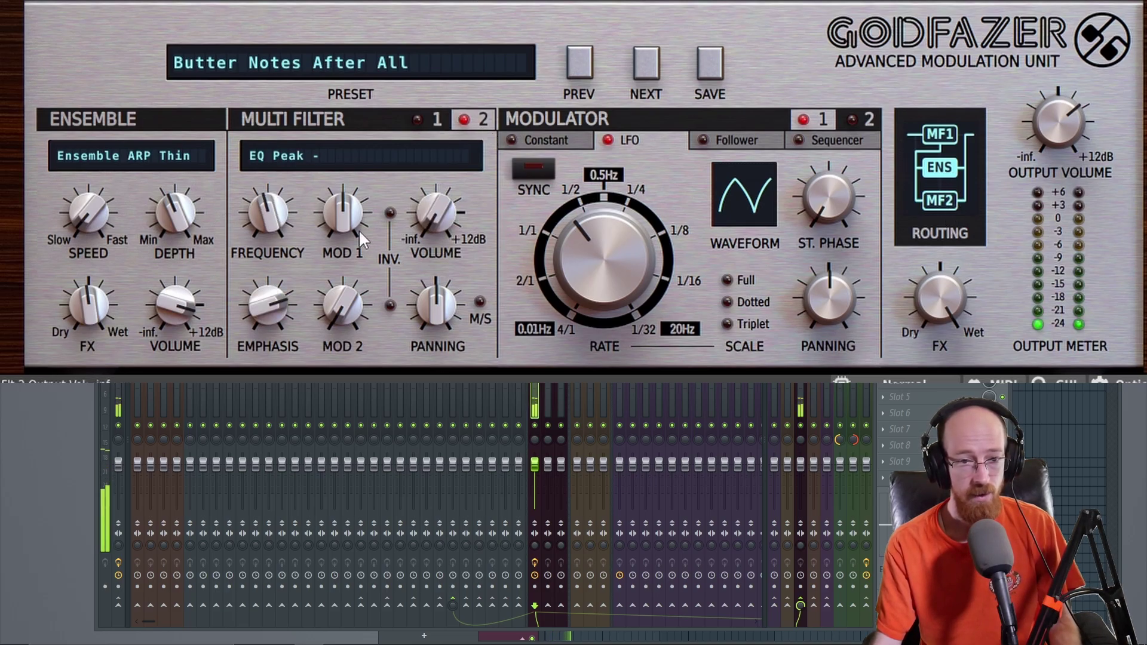
drag(445, 156, 455, 46)
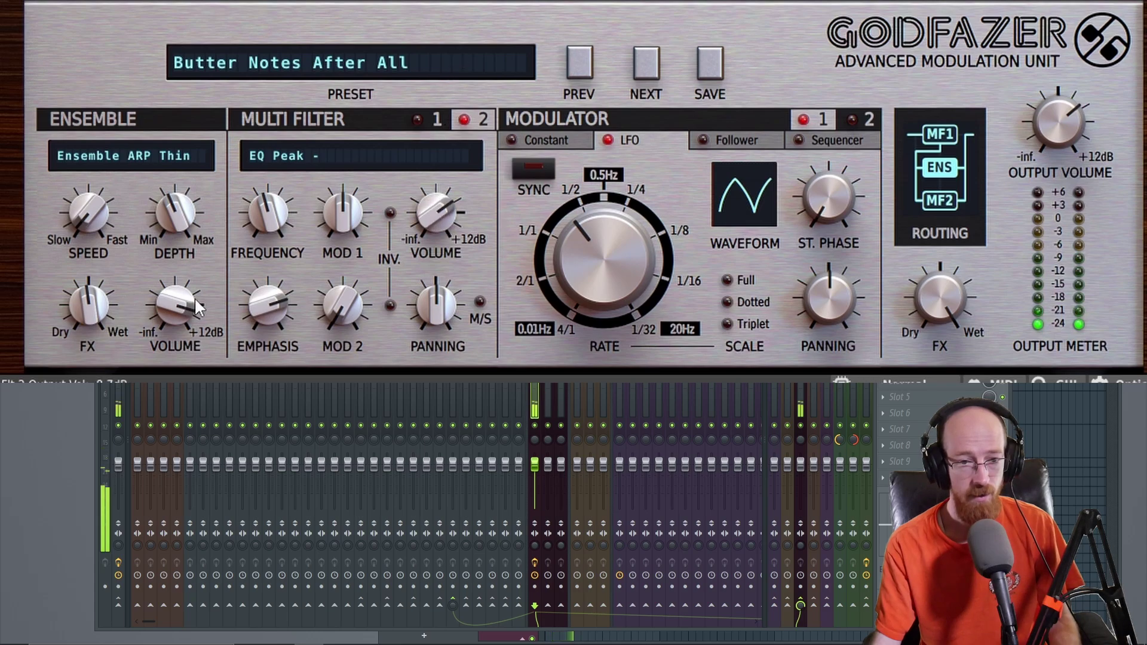
drag(186, 298, 558, 2)
click(931, 171)
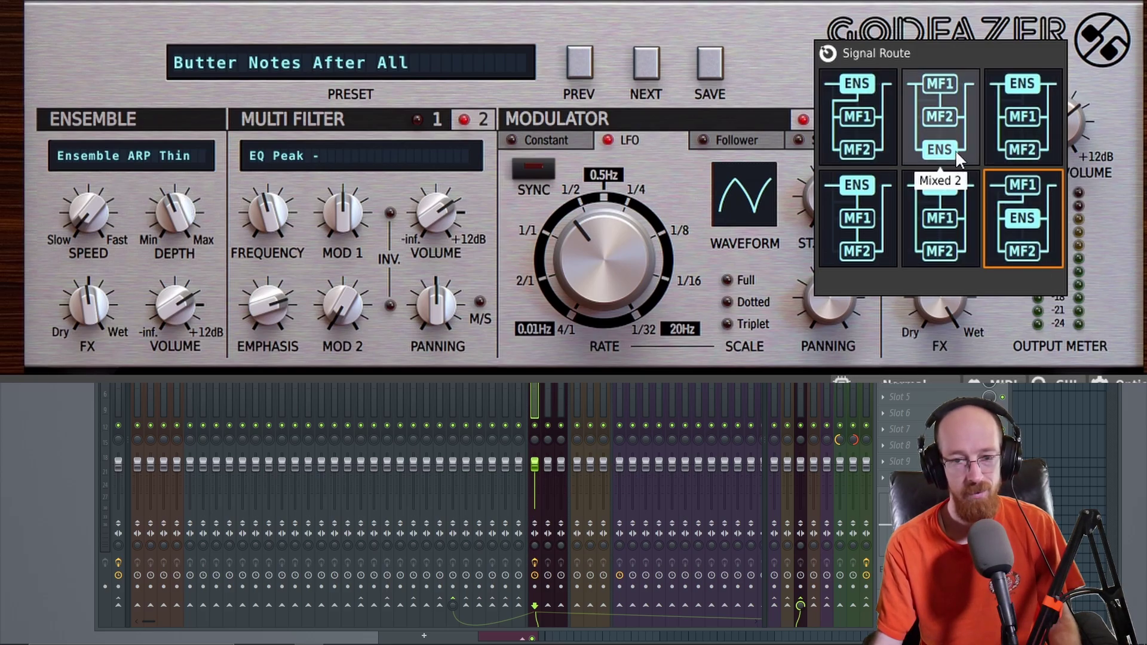
- Choose the Parallel routing and switch the ensemble model to Chorus Spacey
click(1038, 99)
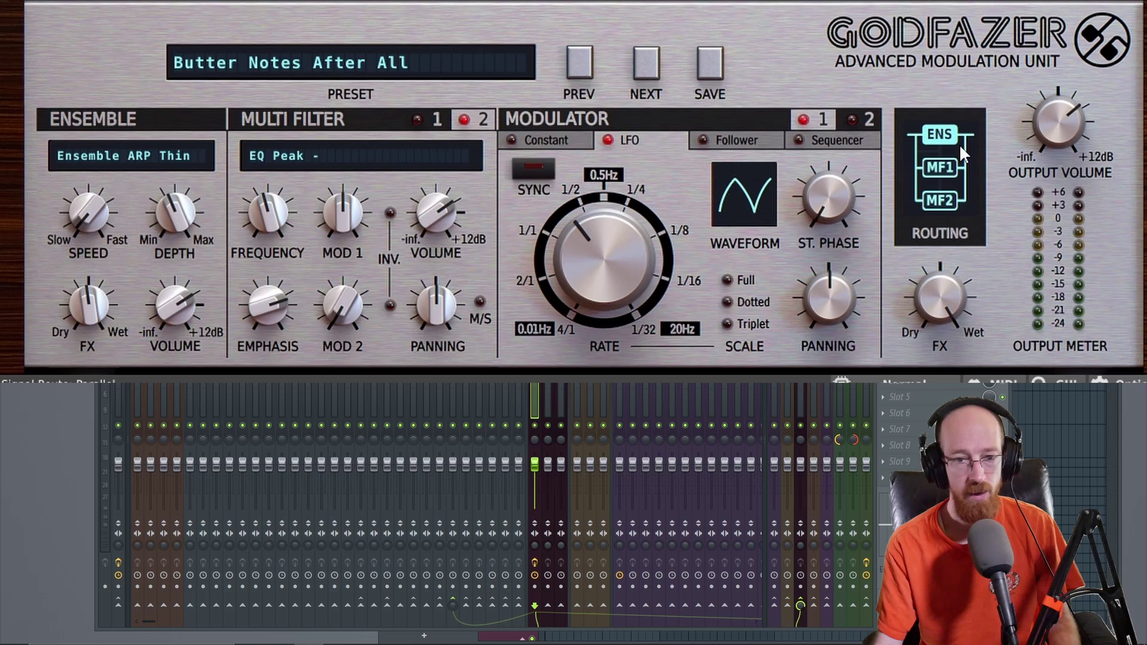
mouse_move(100, 158)
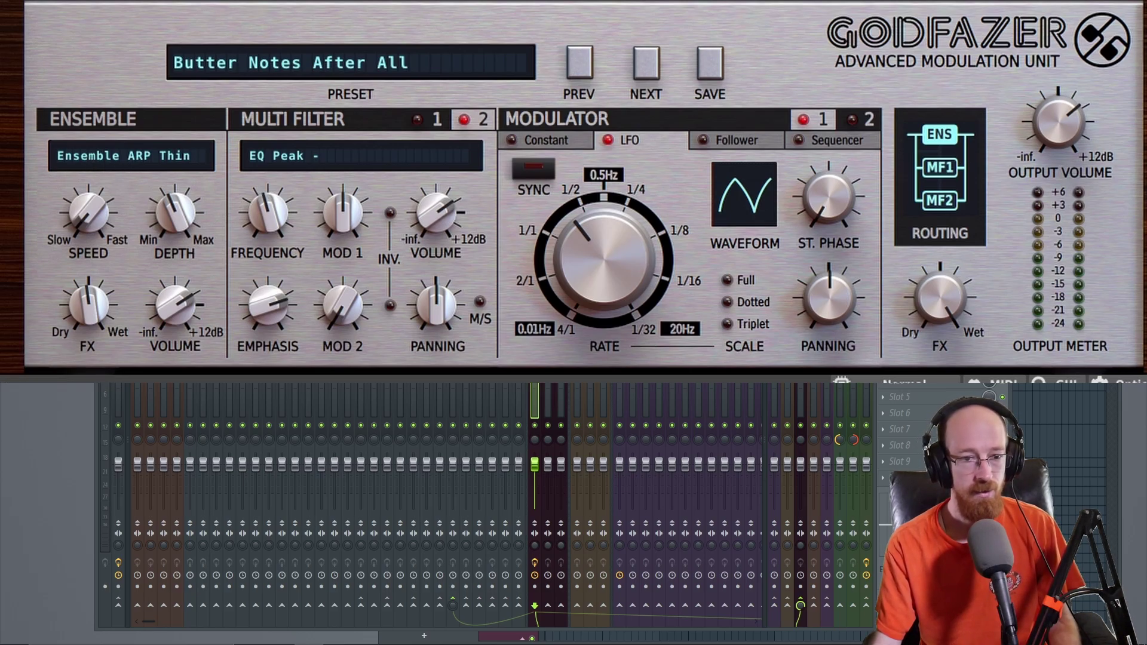
click(126, 153)
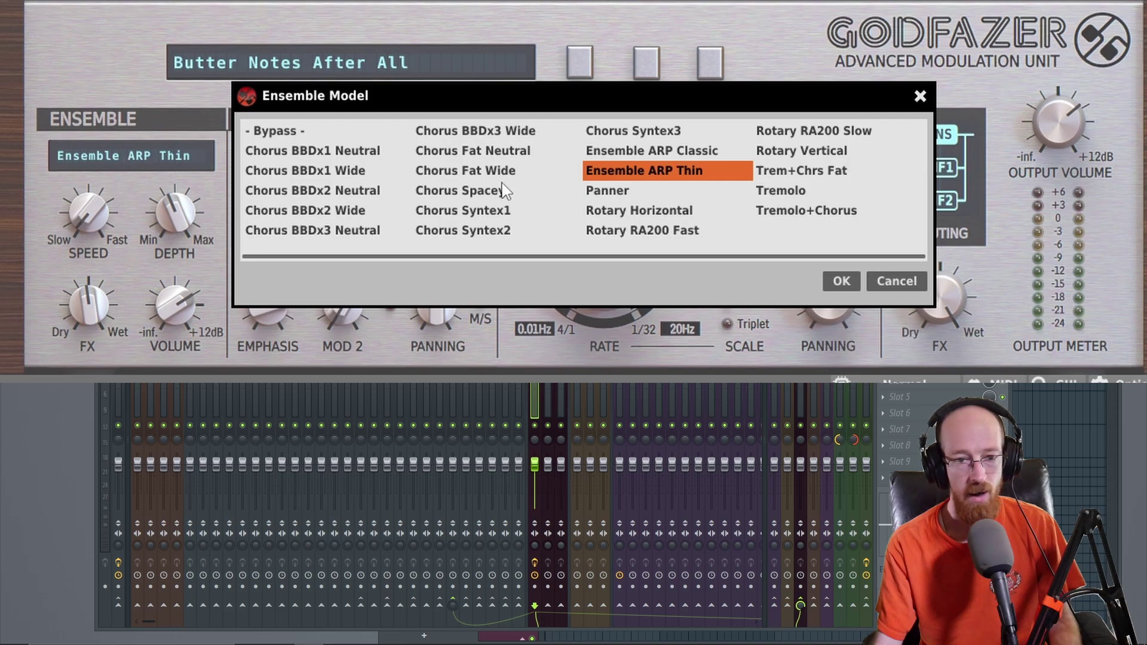
click(467, 193)
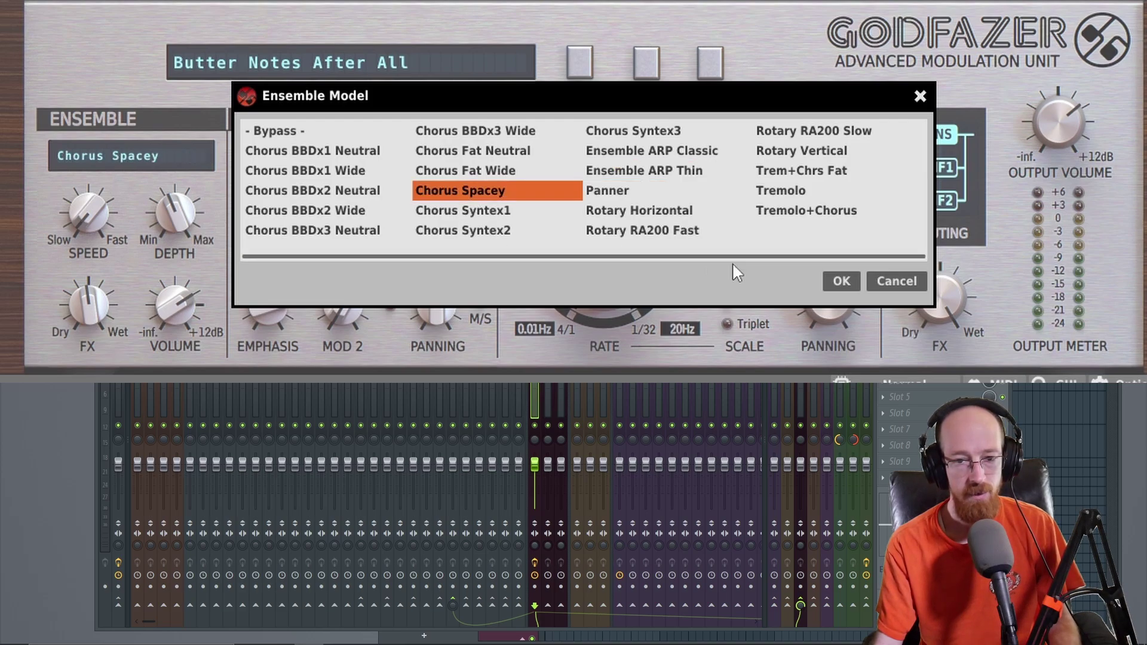
click(848, 281)
- Set the Ensemble volume from -15.5 dB up to about -11 dB
click(437, 127)
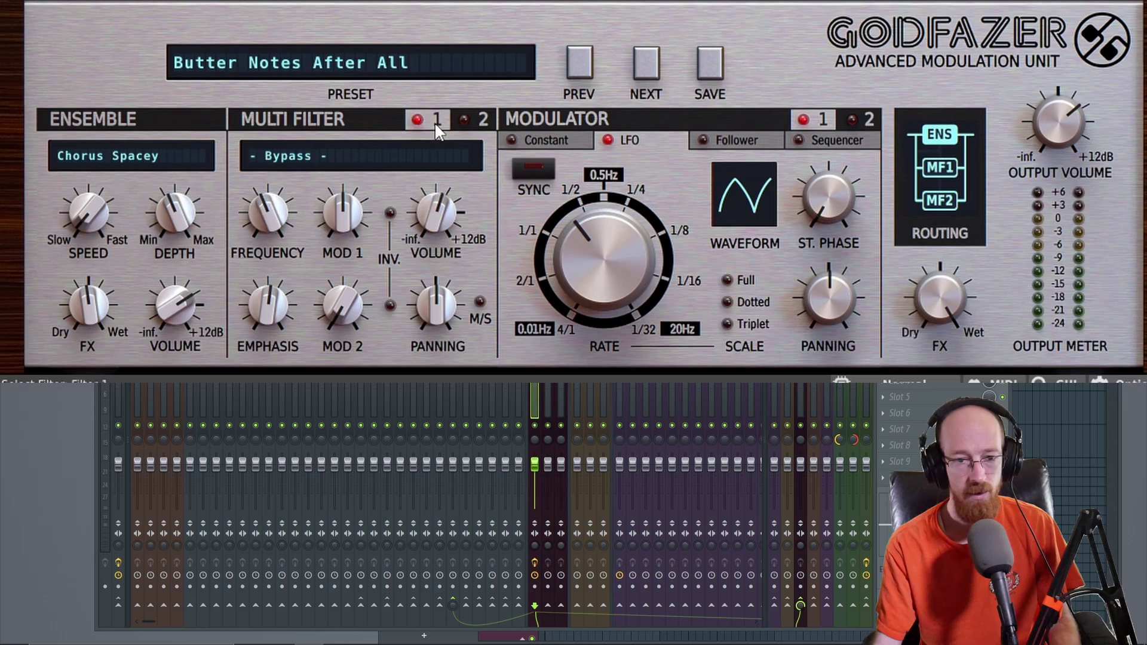
click(476, 120)
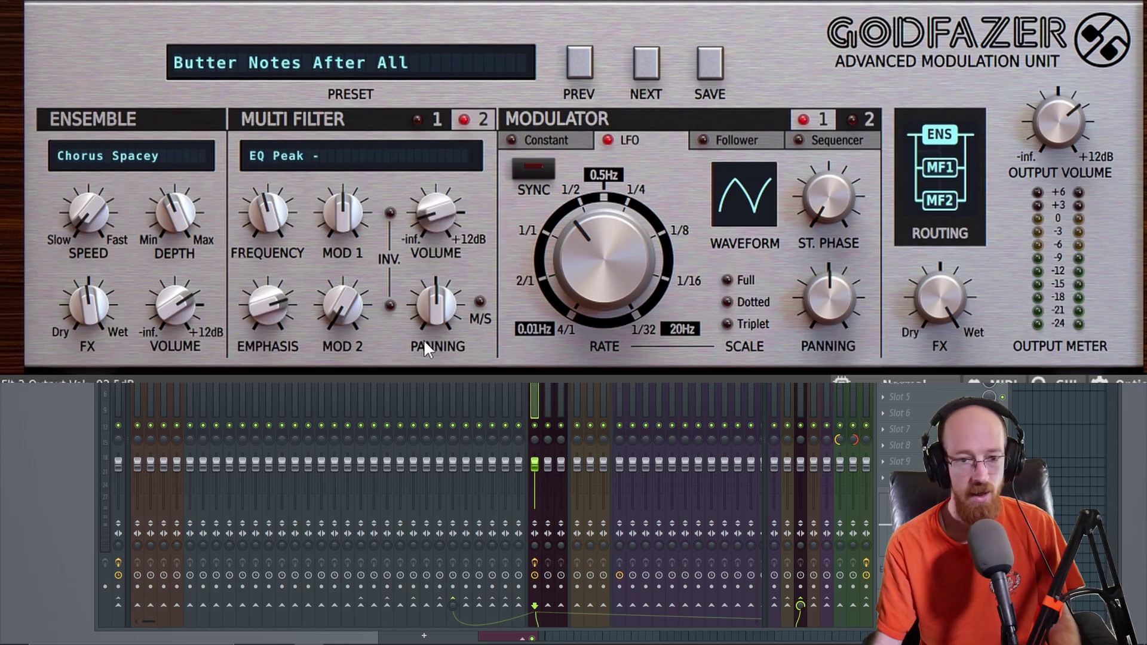
click(425, 120)
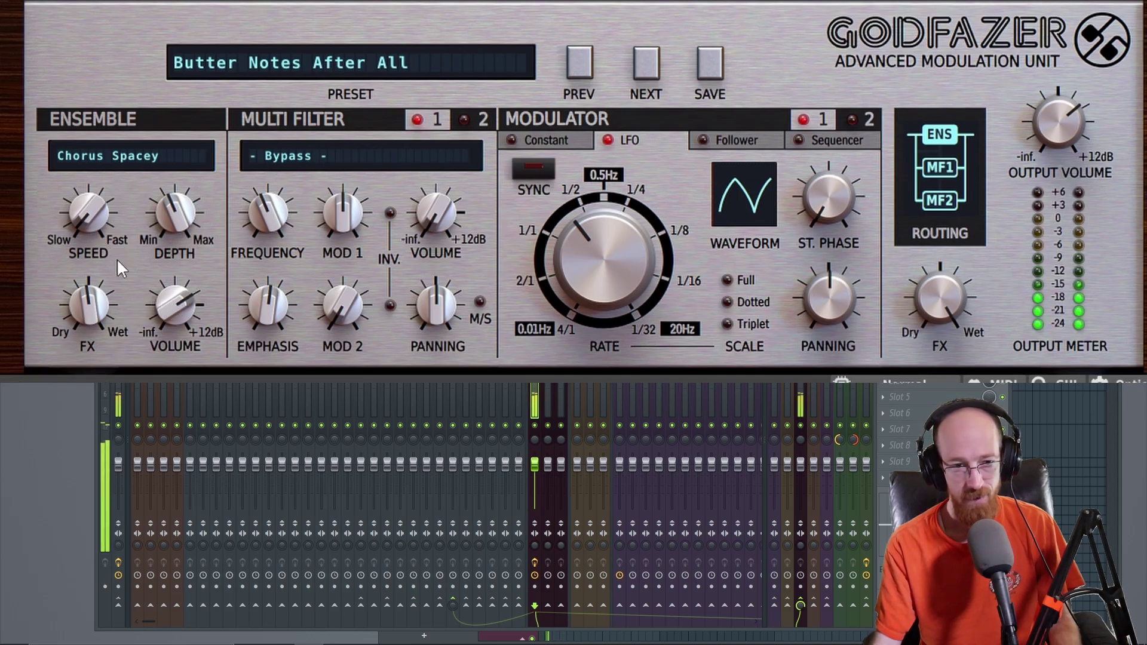
mouse_move(161, 318)
mouse_down()
mouse_move(170, 310)
mouse_move(171, 322)
mouse_up()
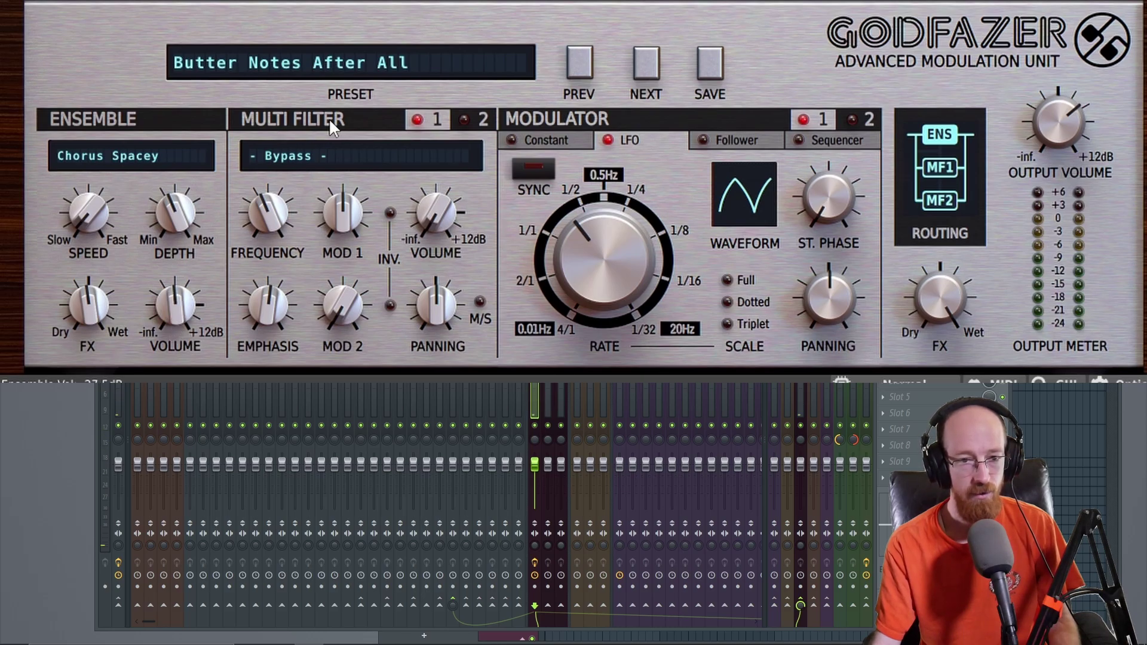
drag(175, 323, 178, 313)
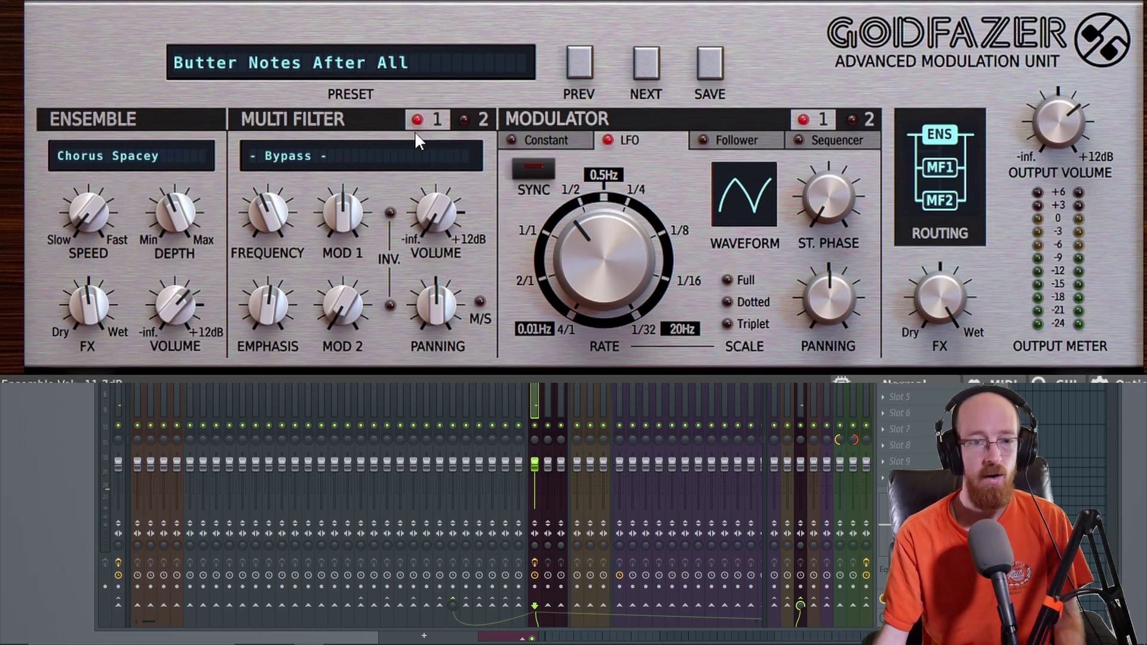
- Change Multi Filter 1's model from Bypass to Phaser 3 Peaks, after briefly trying Phaser 1 Pole
click(339, 156)
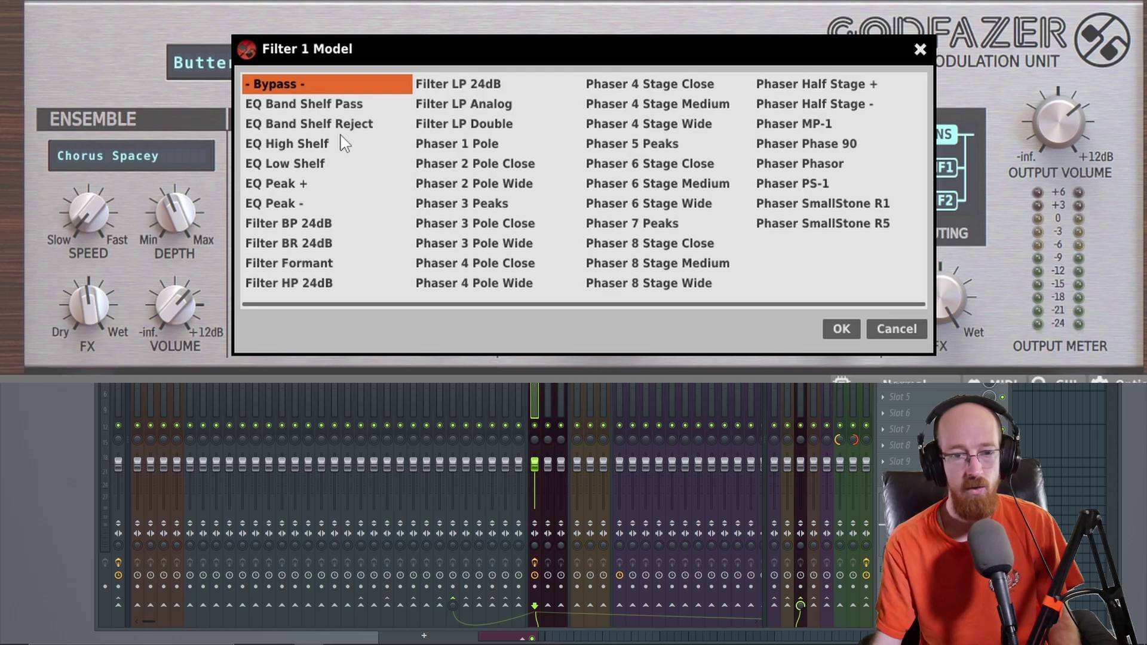
click(502, 148)
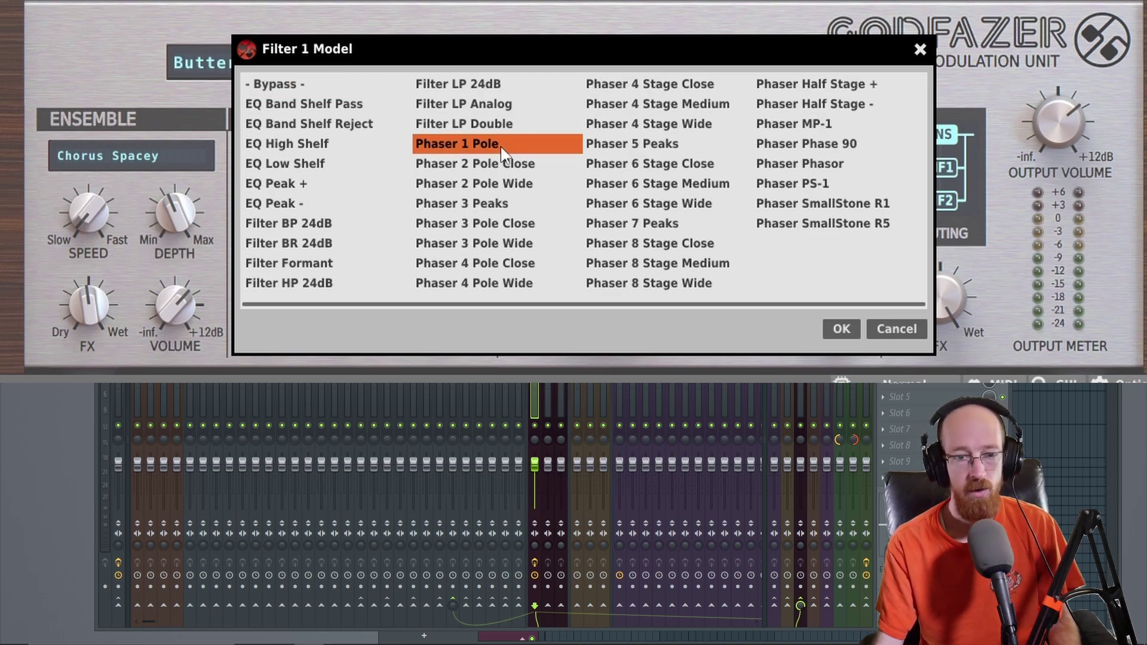
click(495, 207)
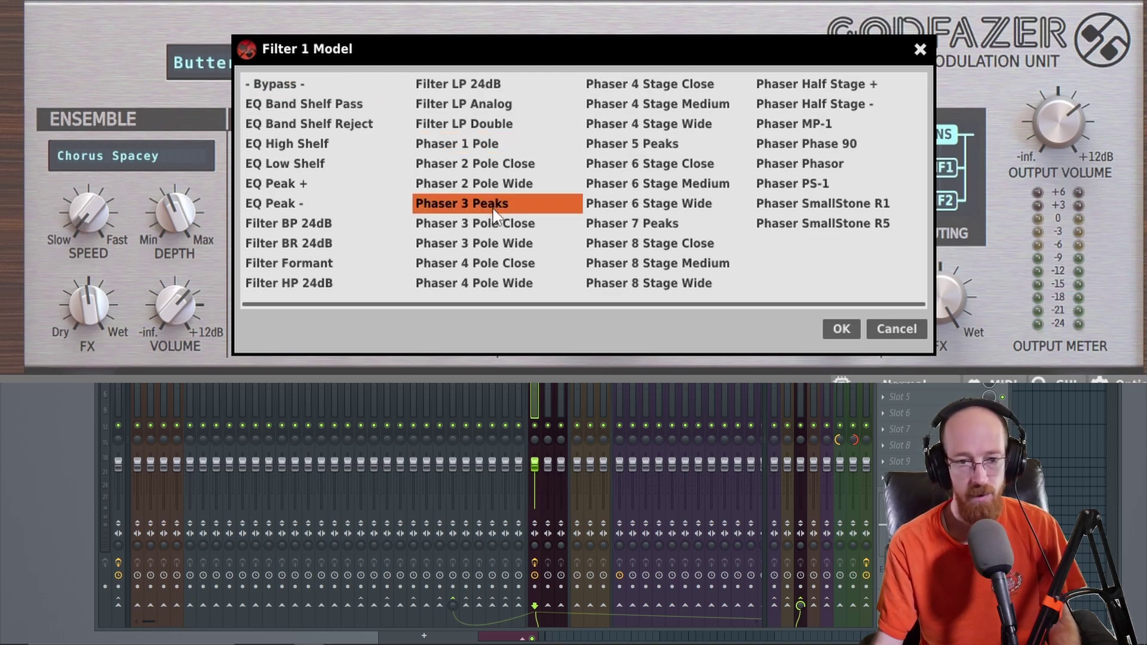
click(836, 324)
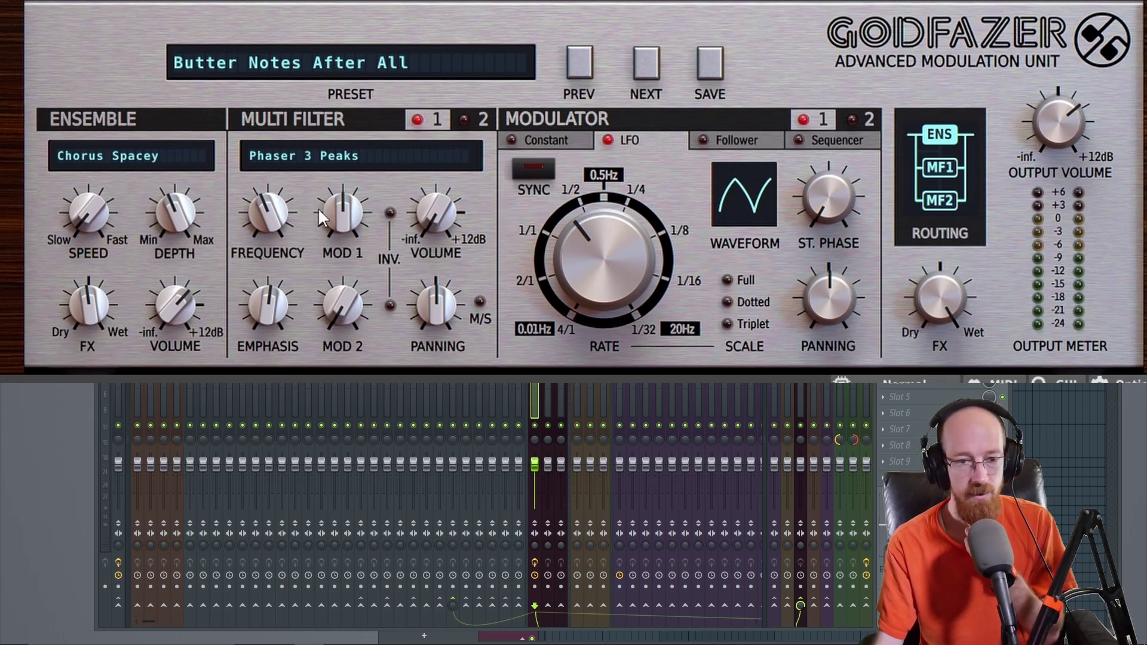
- Turn the phaser's frequency down and raise MOD 1 to 70%
mouse_move(281, 220)
mouse_down()
mouse_move(278, 162)
mouse_move(280, 231)
mouse_up()
drag(279, 166, 349, 221)
drag(338, 256, 340, 173)
- Show Modulator 2's settings and set MOD 2 to 0%
click(864, 122)
click(833, 126)
click(867, 123)
drag(350, 305, 378, 306)
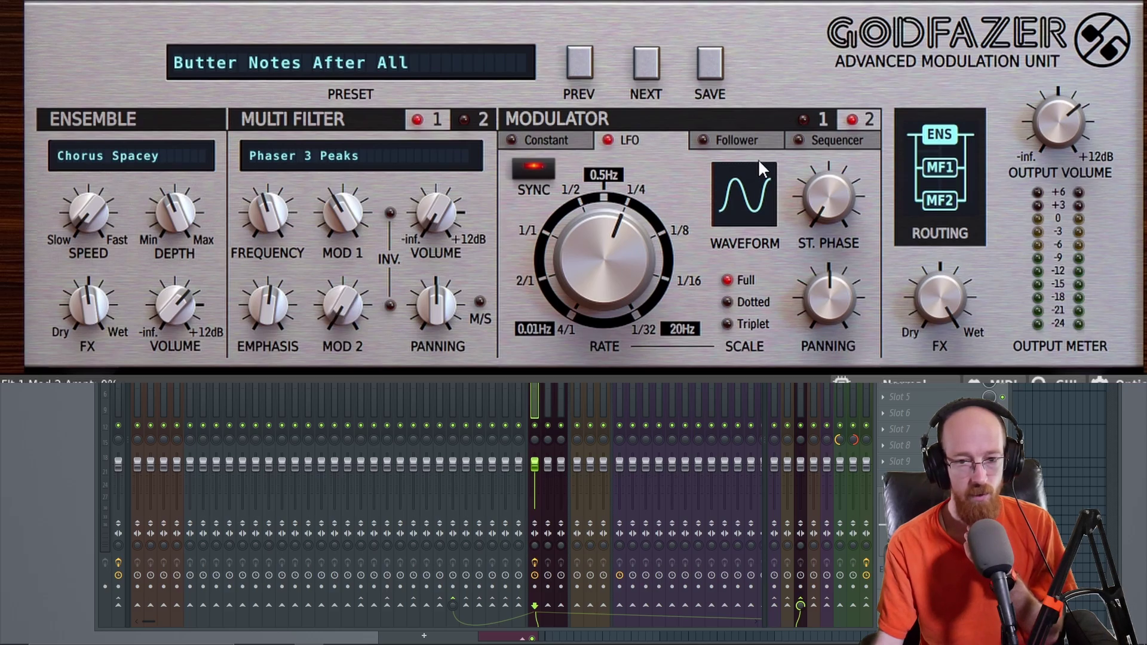
- Cycle Modulator 2's sources back to LFO, set MOD 2 to 27%, and show Modulator 1
click(818, 144)
click(744, 141)
click(551, 139)
click(647, 141)
click(547, 143)
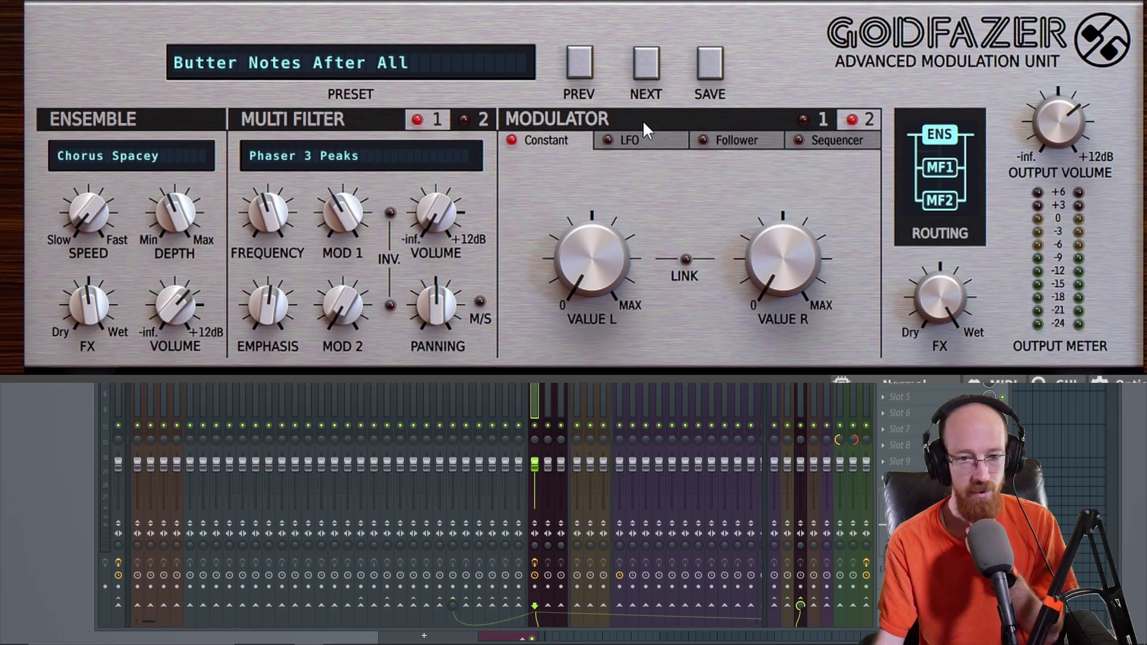
click(639, 141)
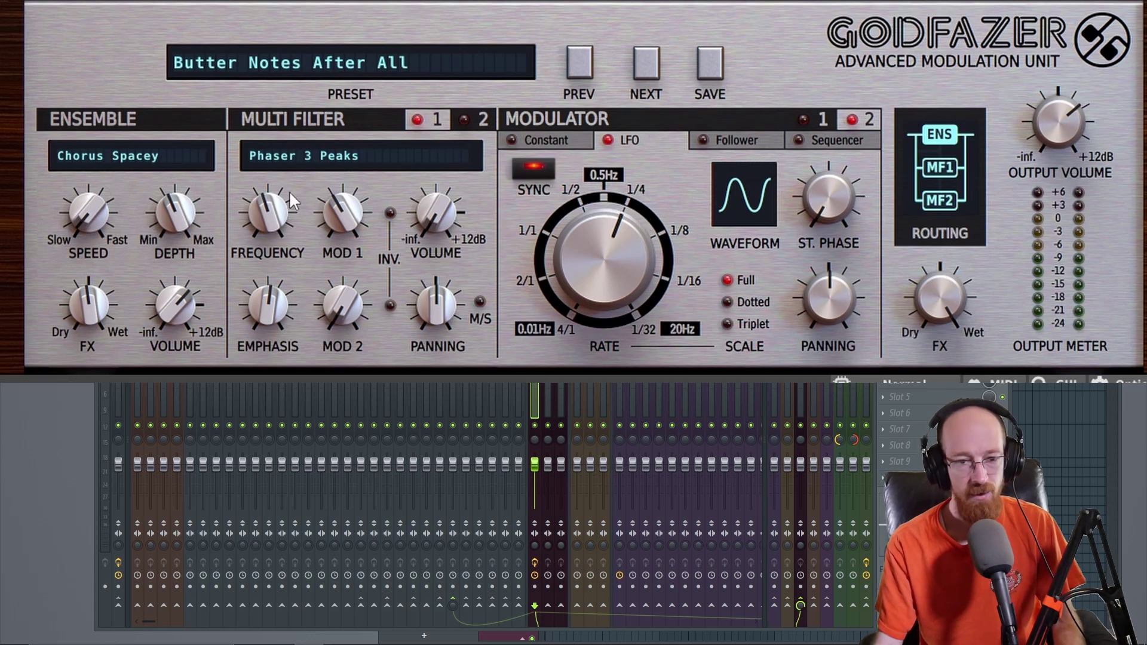
drag(342, 310, 358, 343)
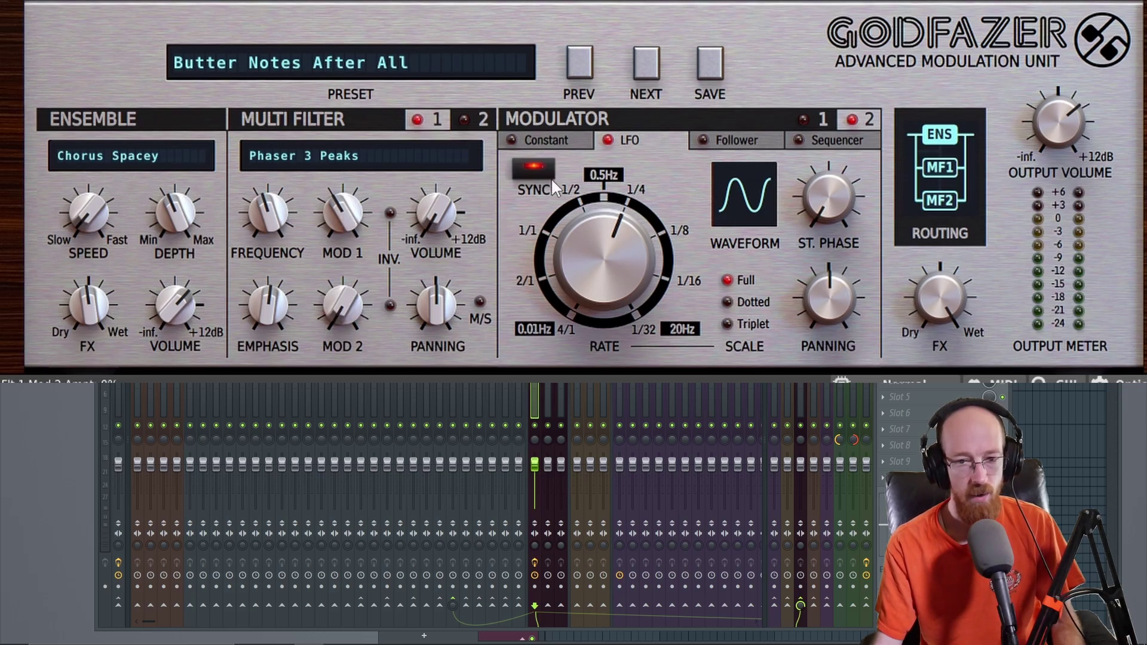
click(815, 120)
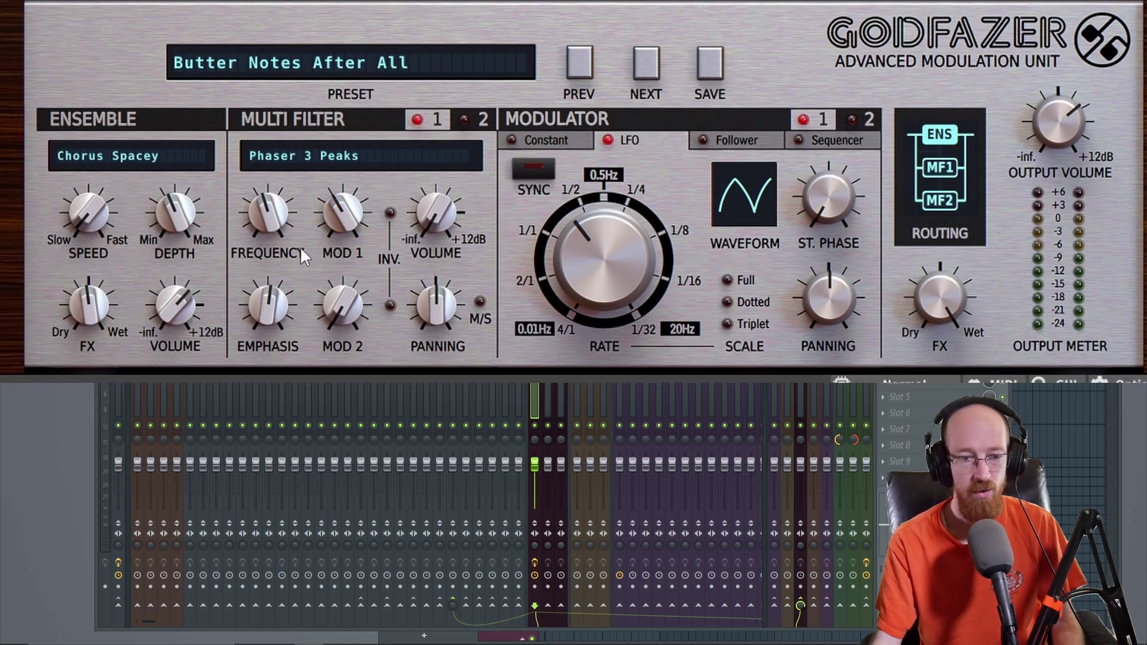
- Try MOD 1 at 54% and −27%, reset it to centre, and raise the filter volume
drag(338, 228, 341, 214)
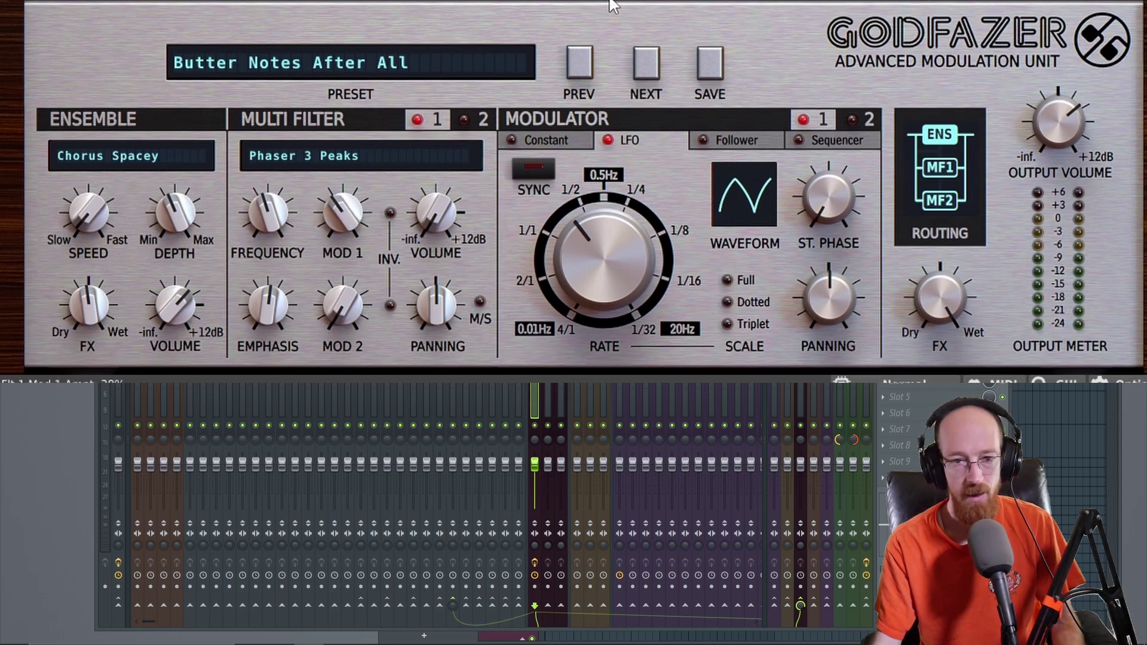
drag(344, 216, 355, 130)
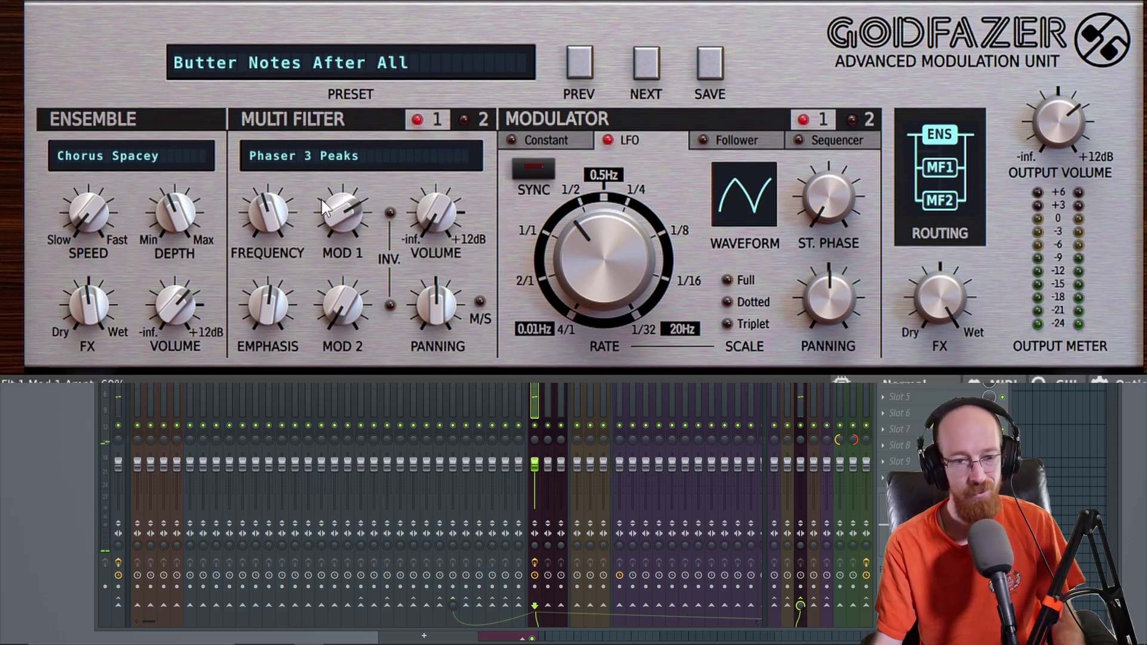
double_click(341, 211)
drag(436, 211, 446, 198)
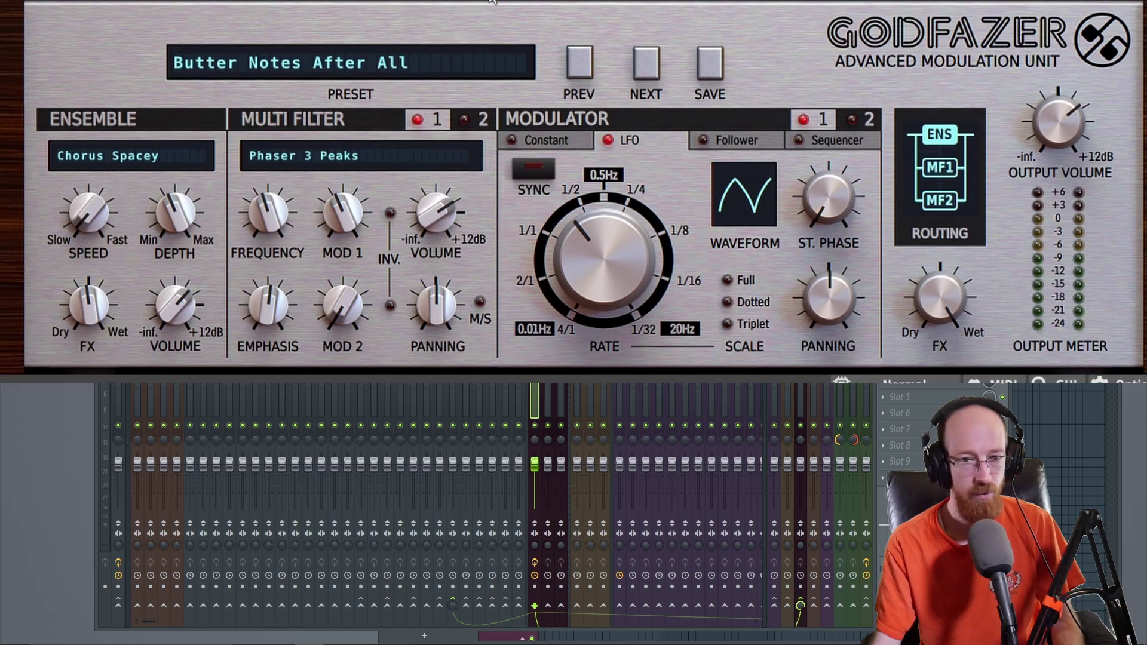
drag(338, 221, 332, 230)
double_click(333, 229)
- Set the LFO rate to 0.60Hz, lower the output volume, and turn the frequency down
drag(594, 278, 582, 249)
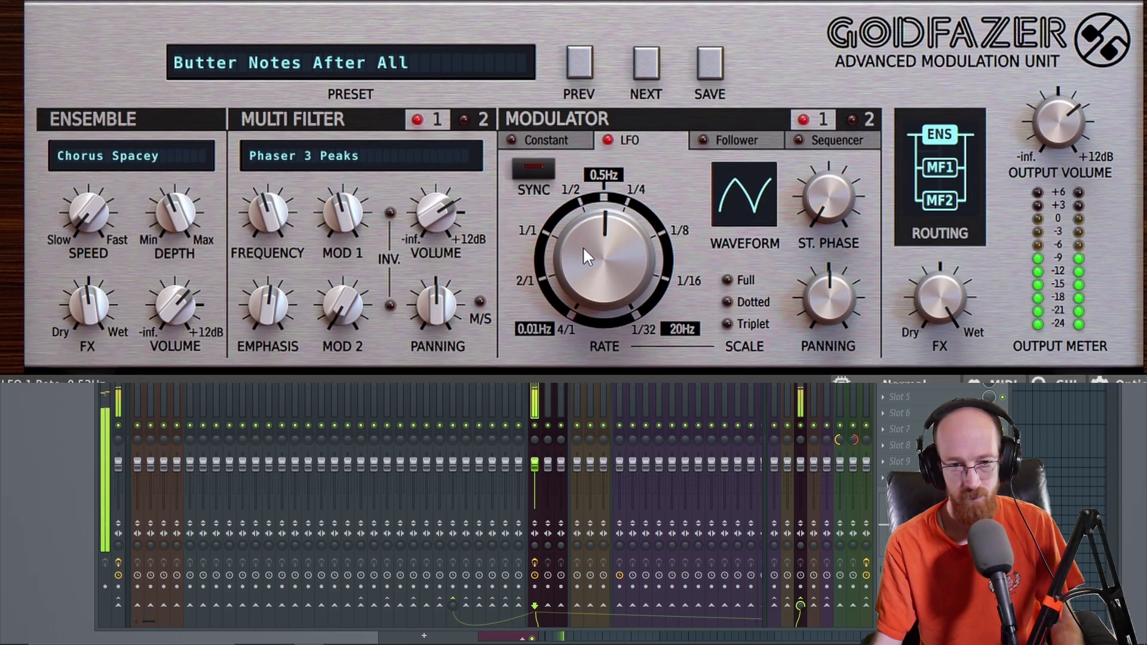
drag(426, 217, 424, 237)
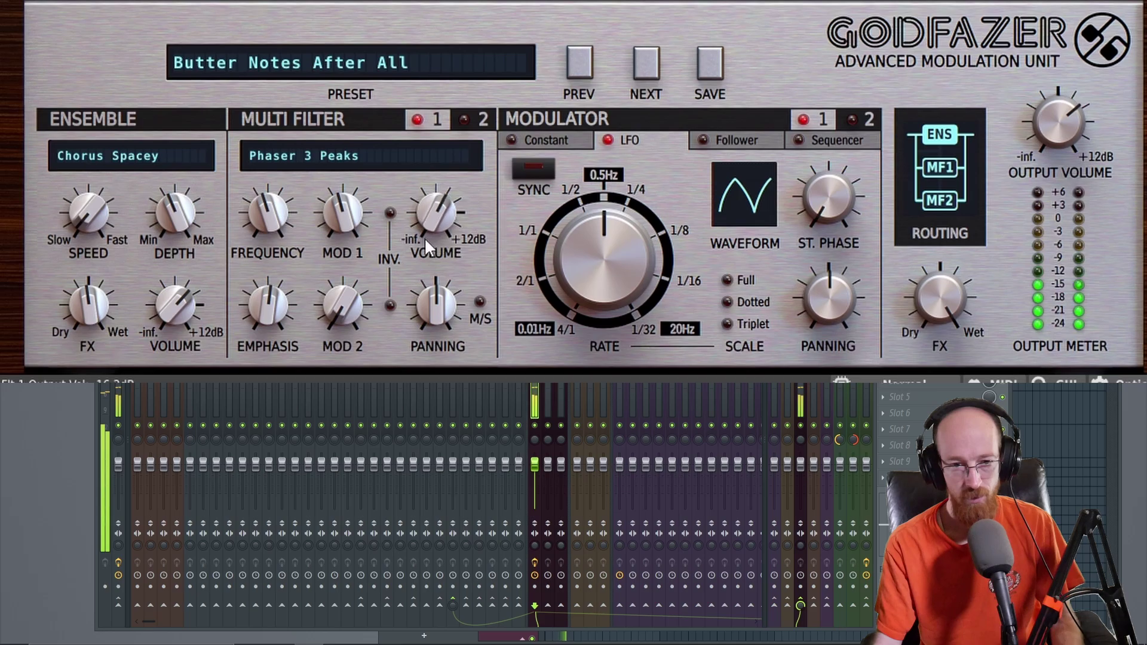
drag(260, 220, 260, 260)
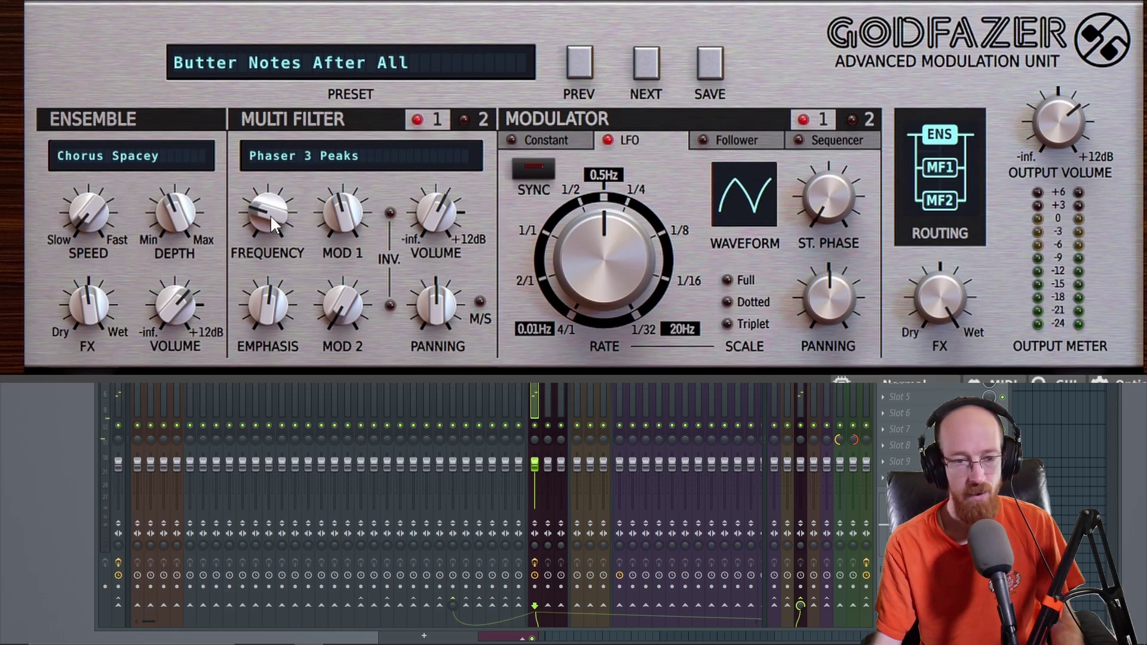
- Set Multi Filter 2's model to Filter LP Analog
click(478, 124)
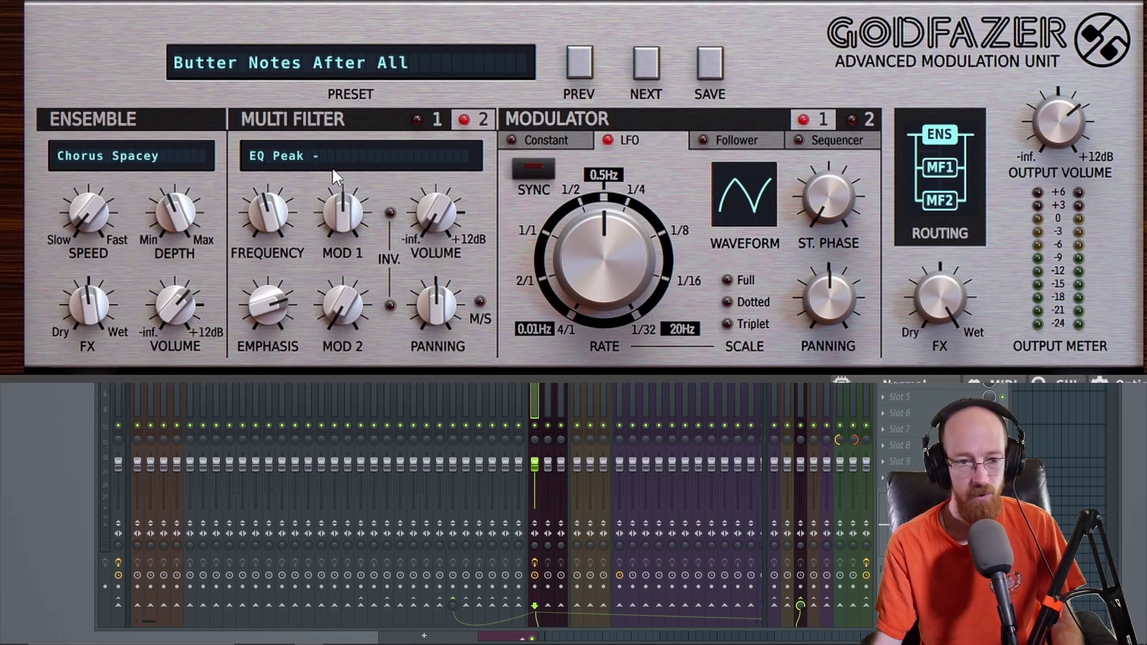
click(289, 155)
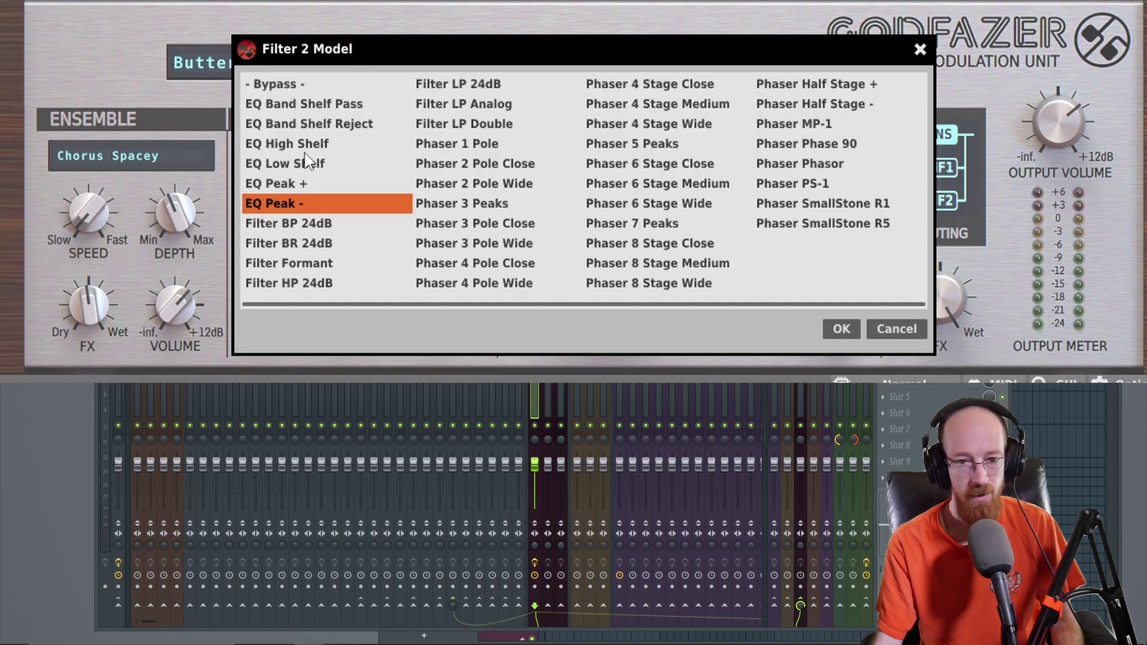
click(491, 108)
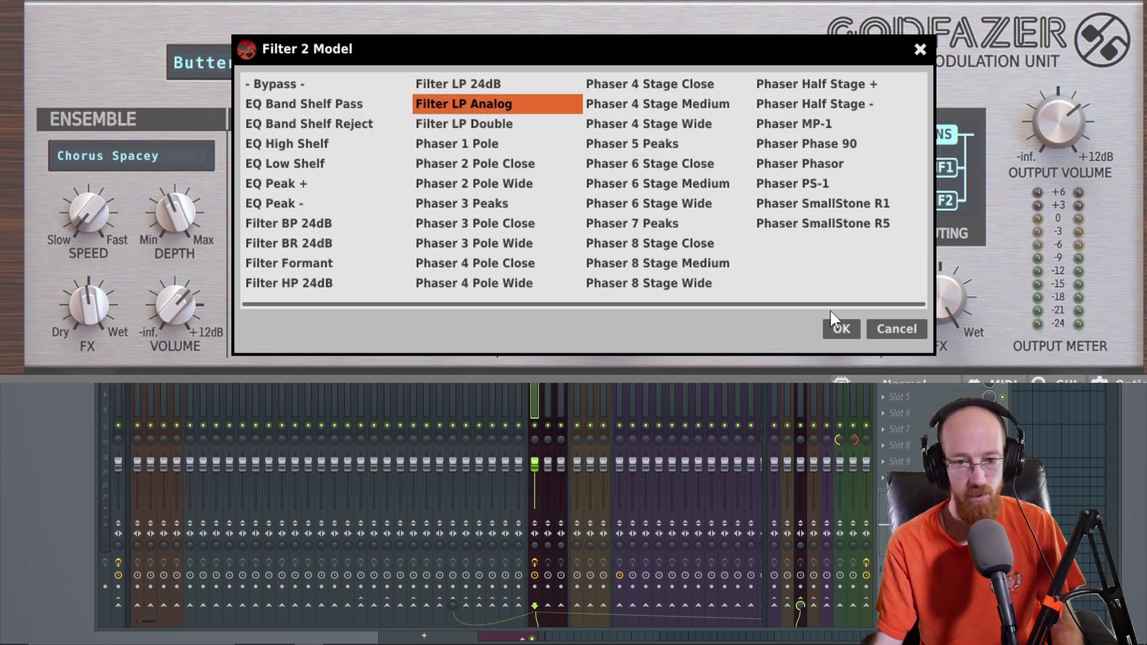
click(840, 327)
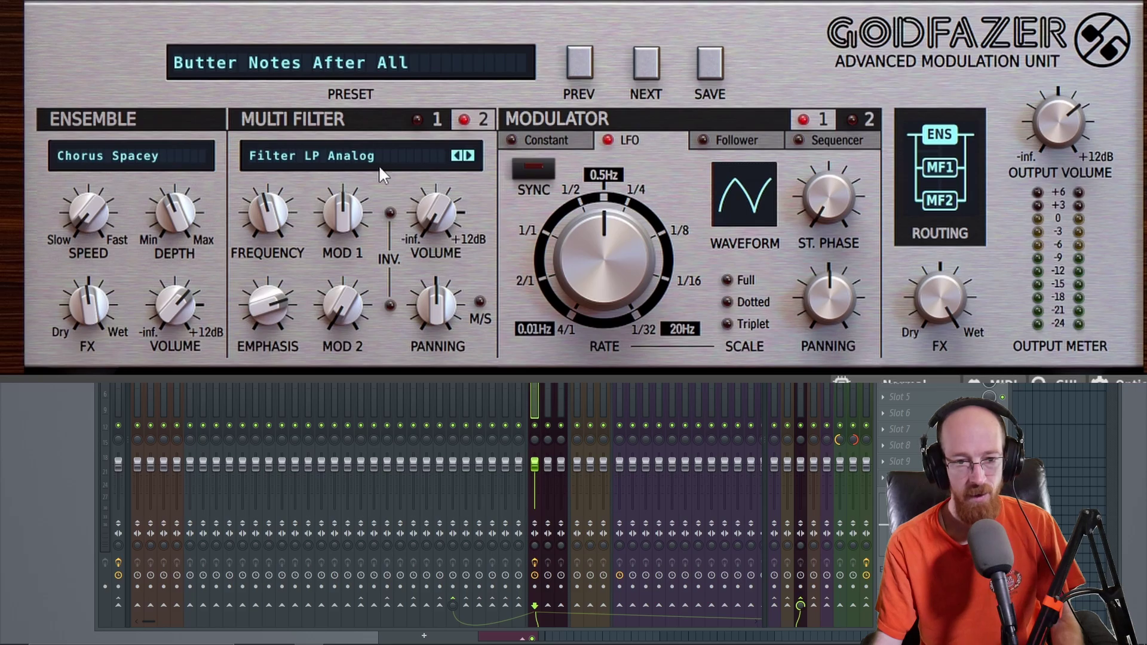
- Adjust the second filter's volume, set its modulation to 64%, and lower its frequency
drag(446, 114, 457, 52)
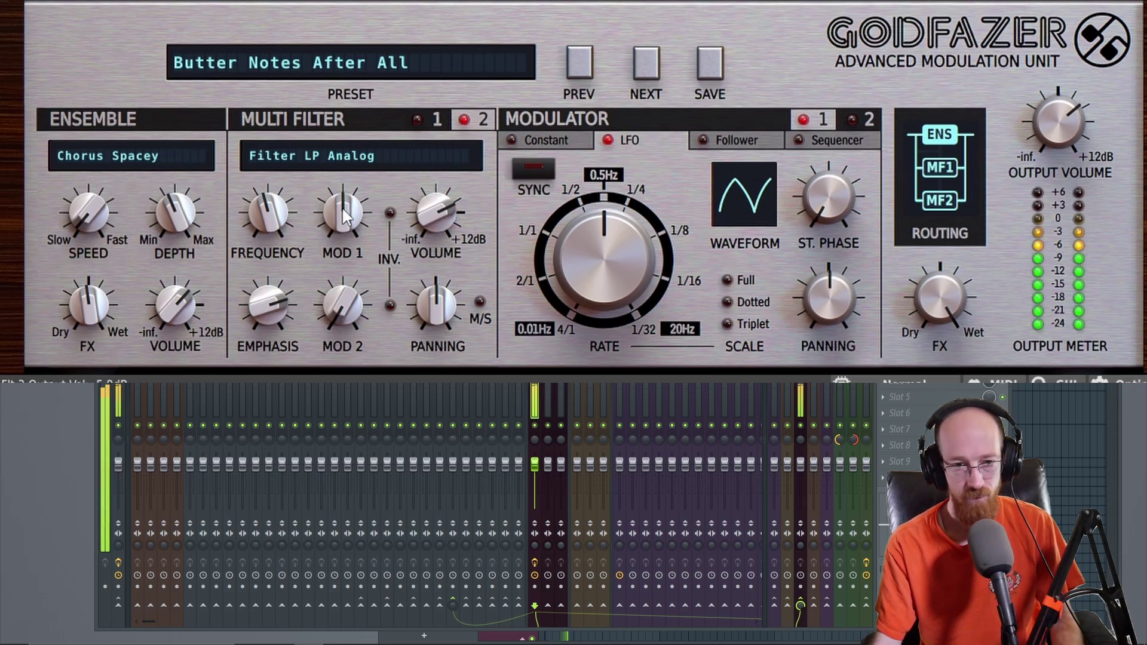
drag(344, 203, 353, 180)
drag(260, 217, 260, 242)
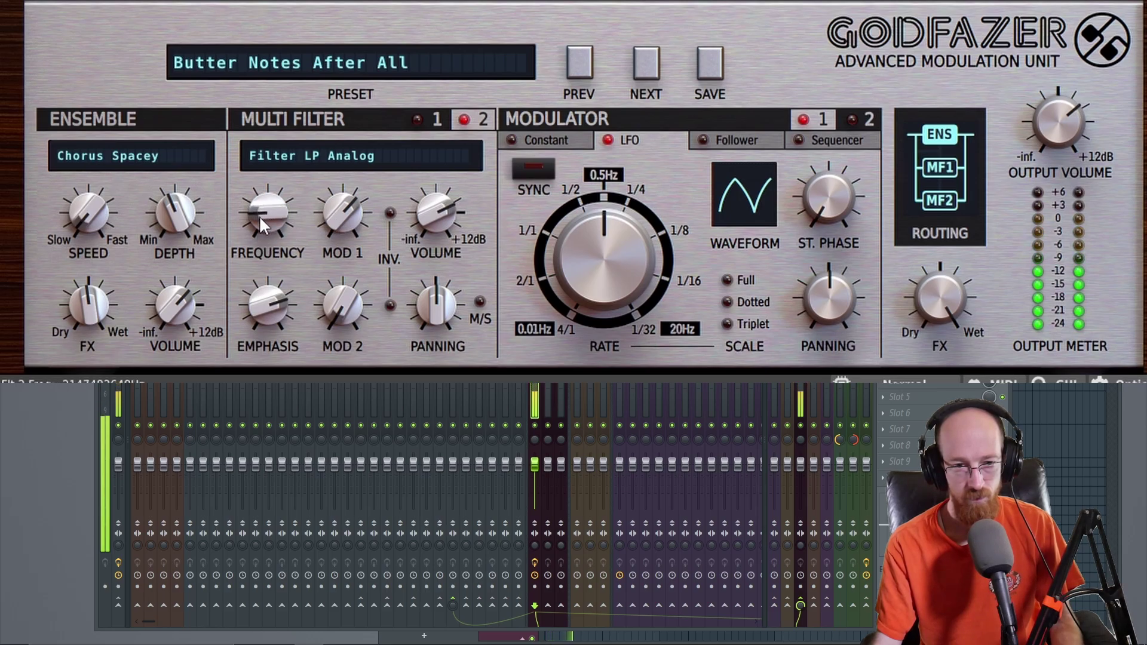
mouse_move(421, 221)
mouse_down()
mouse_move(414, 240)
mouse_move(435, 214)
mouse_up()
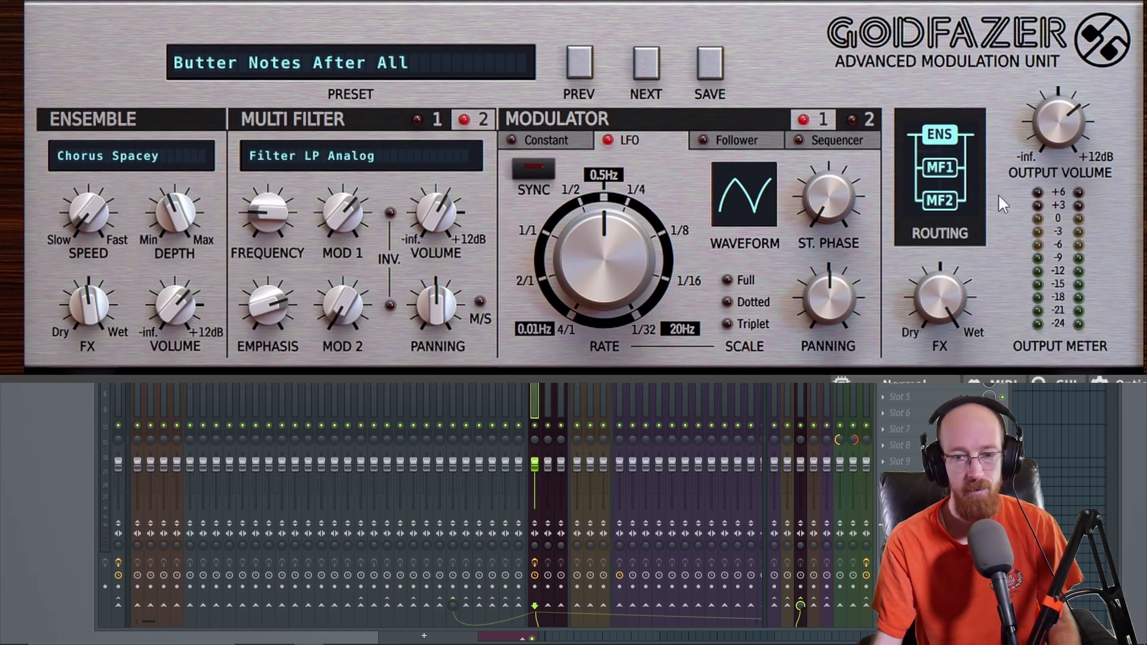
- Set Godfazer's routing to Mixed 1 and start playback
click(929, 147)
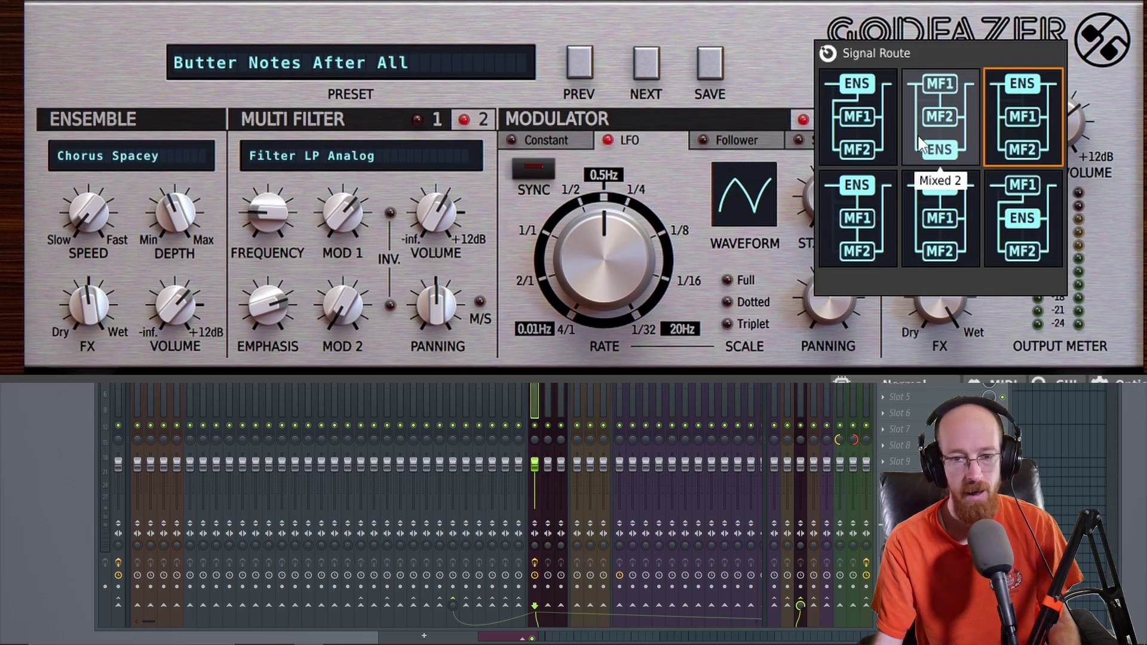
click(848, 85)
key(space)
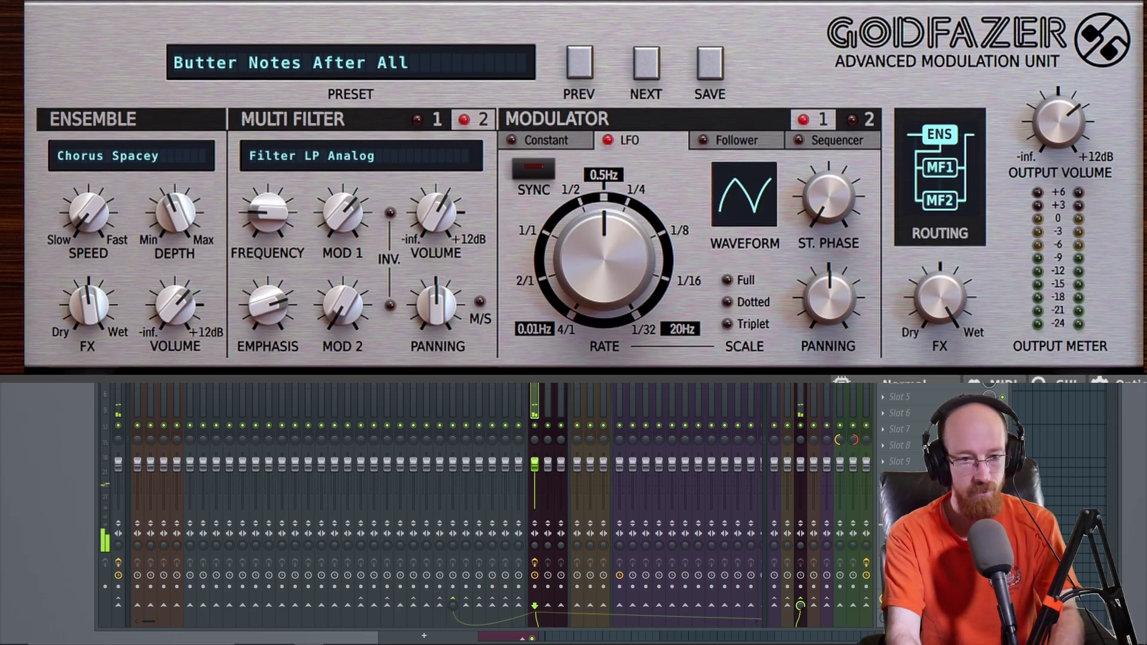
- Change the ensemble to Chorus BBDx1 Wide with its volume at −7.0dB
click(150, 155)
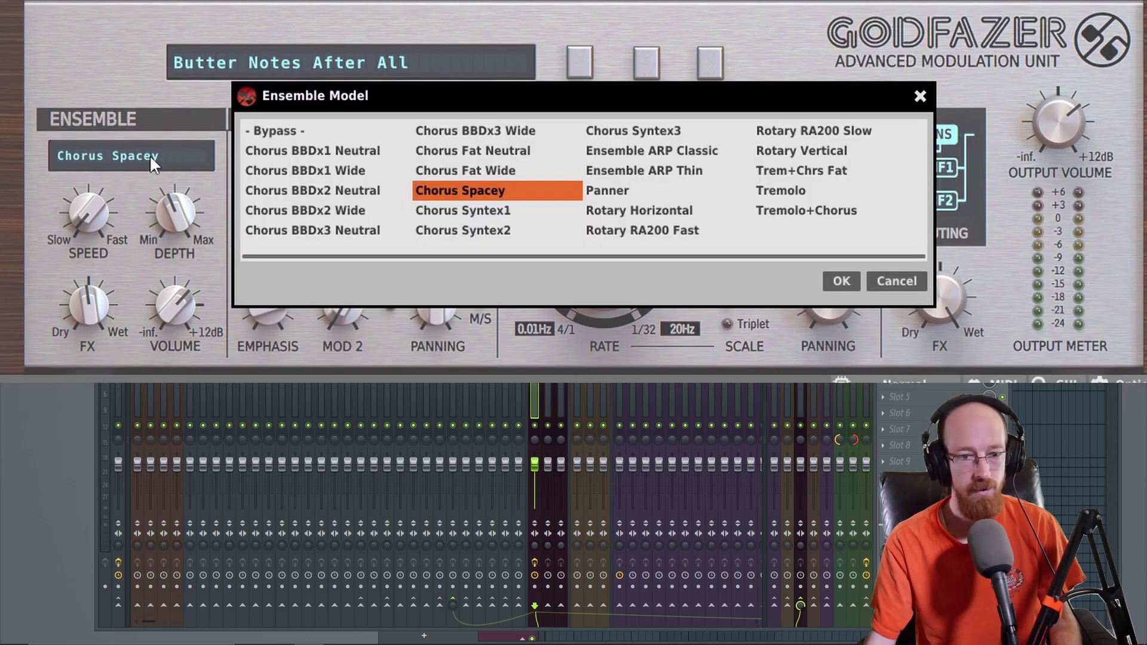
click(336, 172)
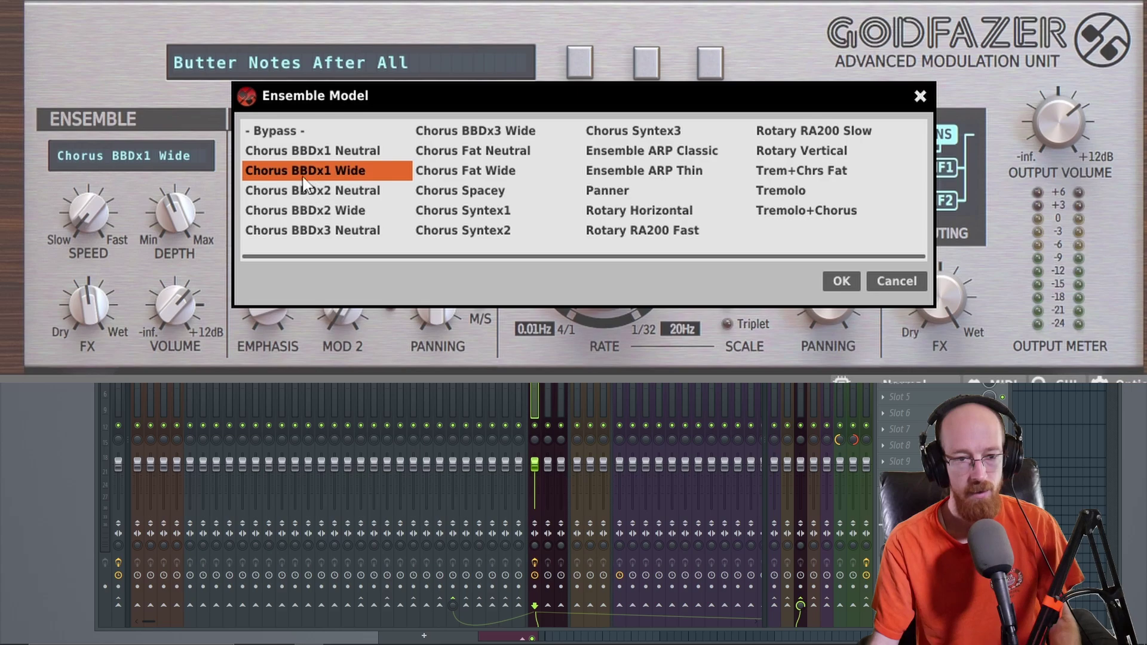
click(841, 281)
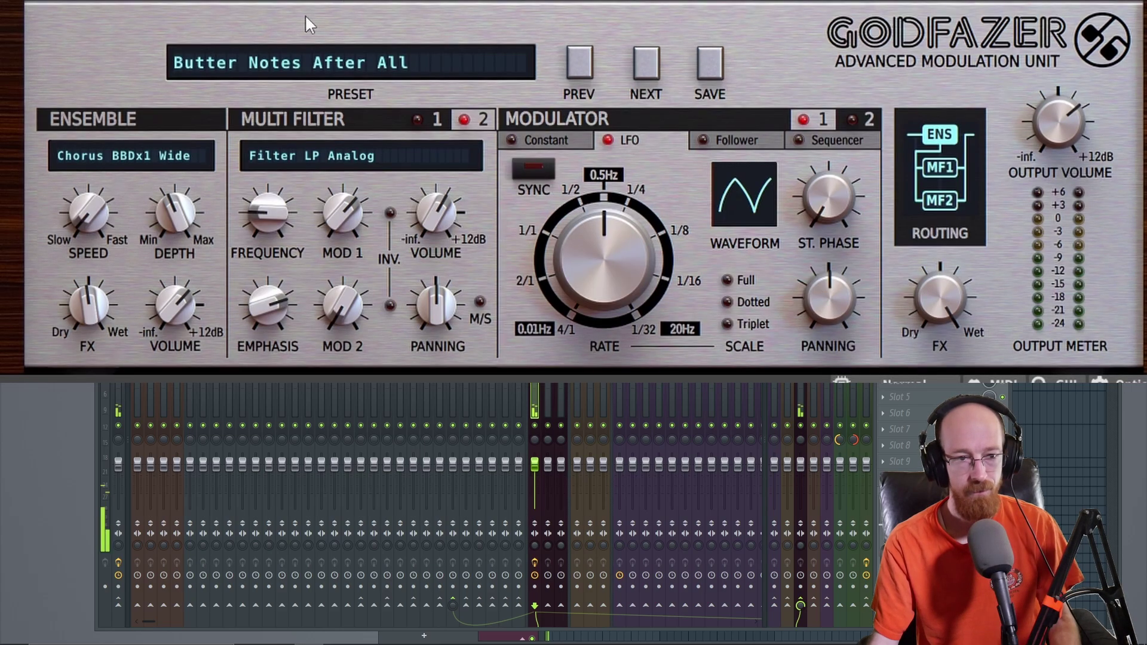
drag(178, 309, 179, 301)
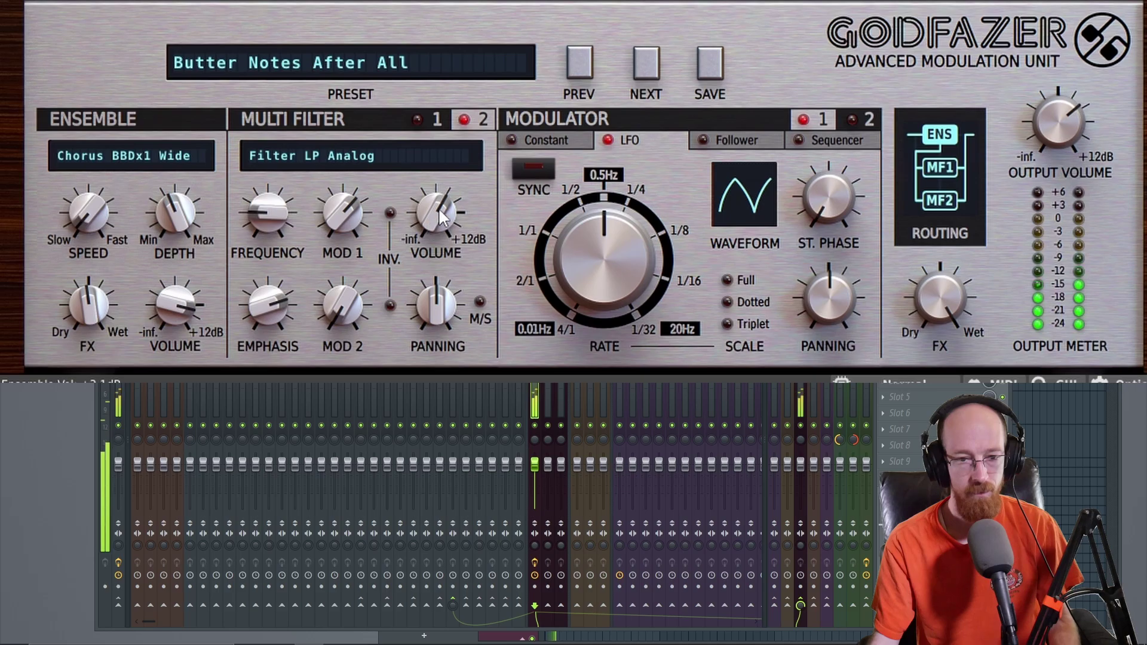
- Return to Multi Filter 1, step the ensemble to Chorus BBDx2 Neutral, and show the routing choices
click(435, 119)
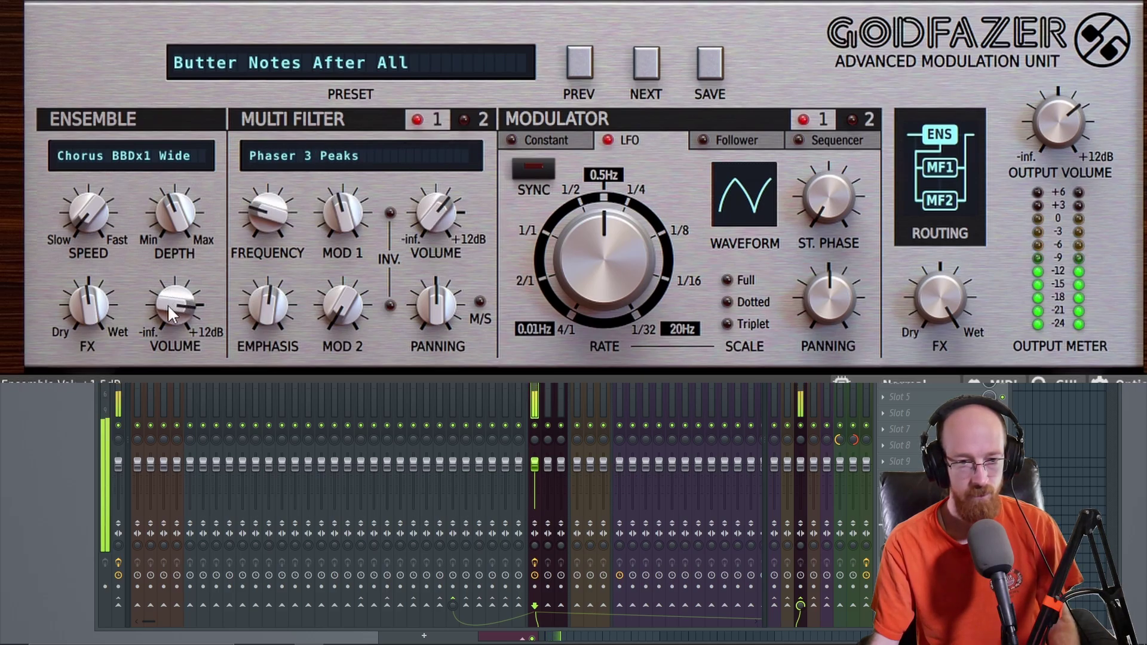
click(206, 156)
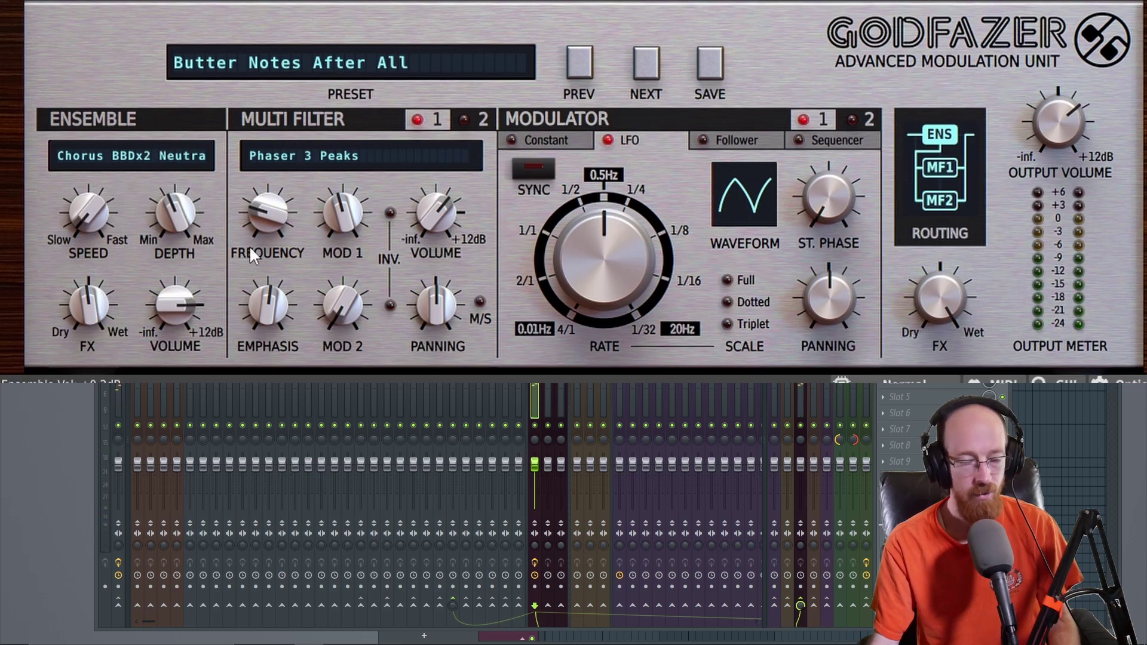
click(936, 191)
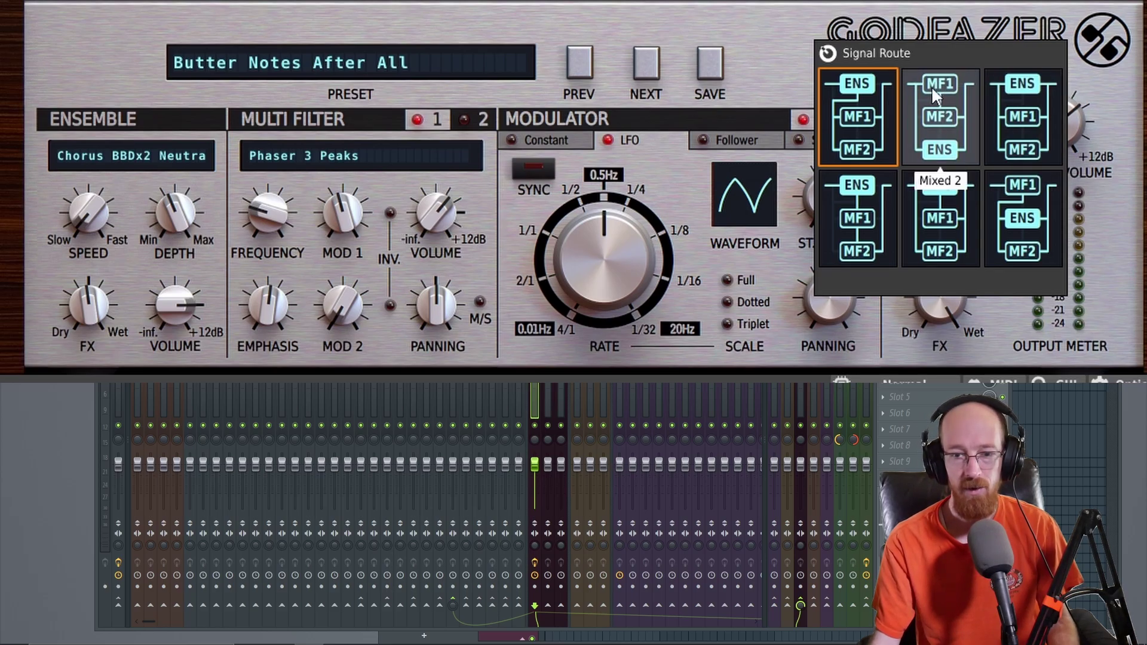
- Choose Mixed 2 routing (MF1→MF2→ENS) and stop playback
click(941, 120)
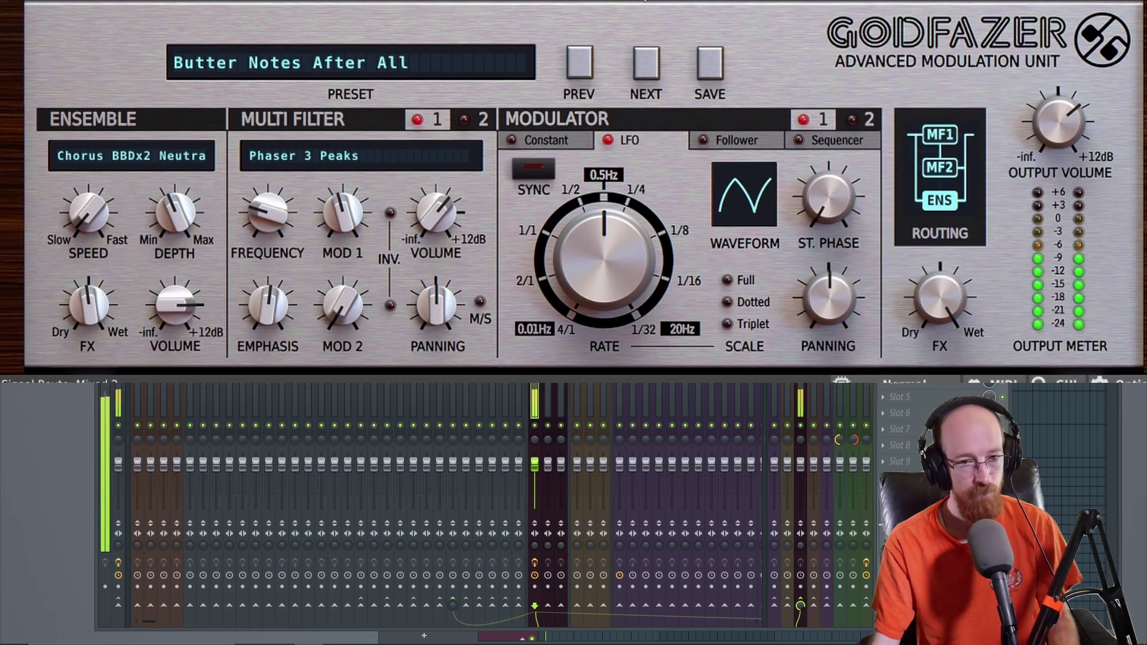
key(space)
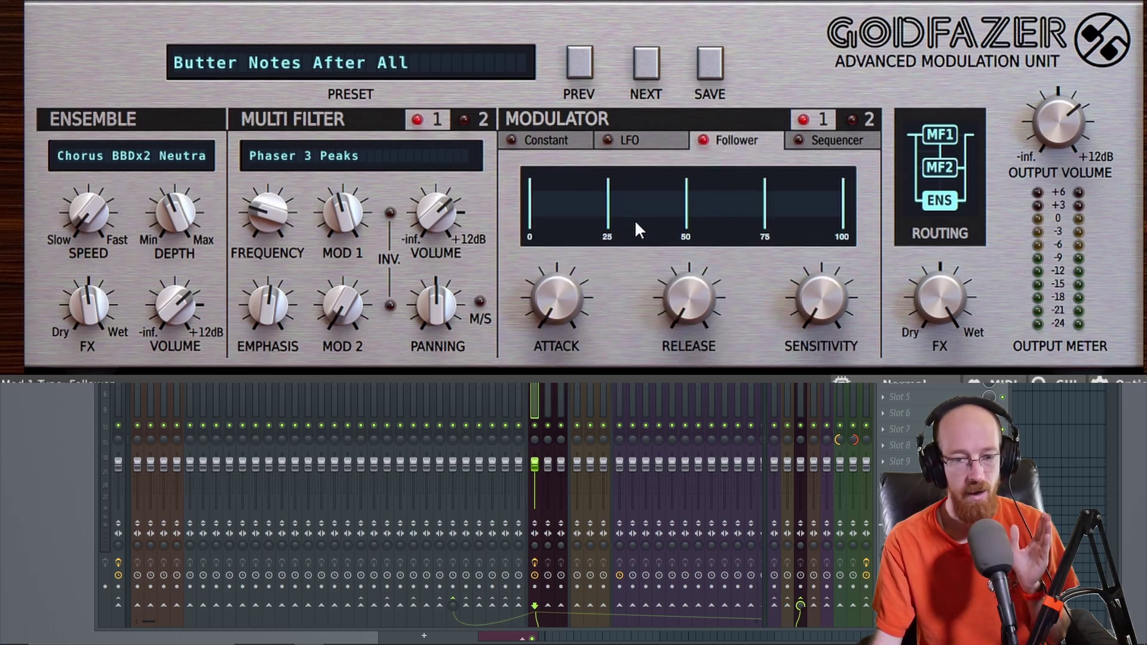
- Switch Godfazer's first modulator back to the LFO source at 0.5Hz
click(625, 140)
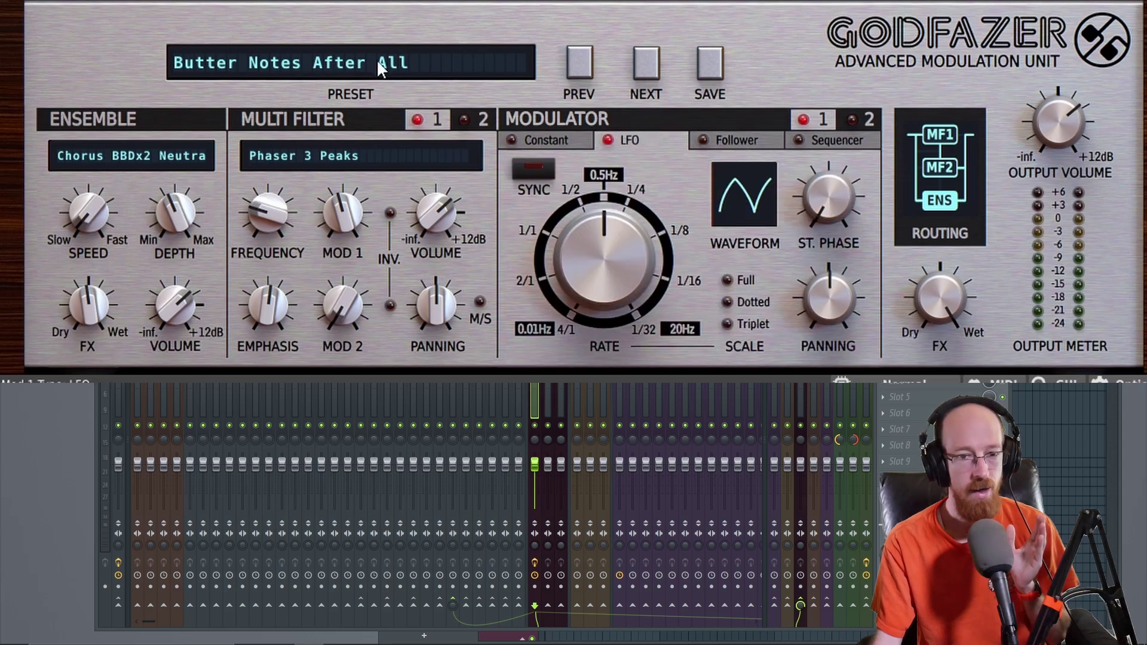